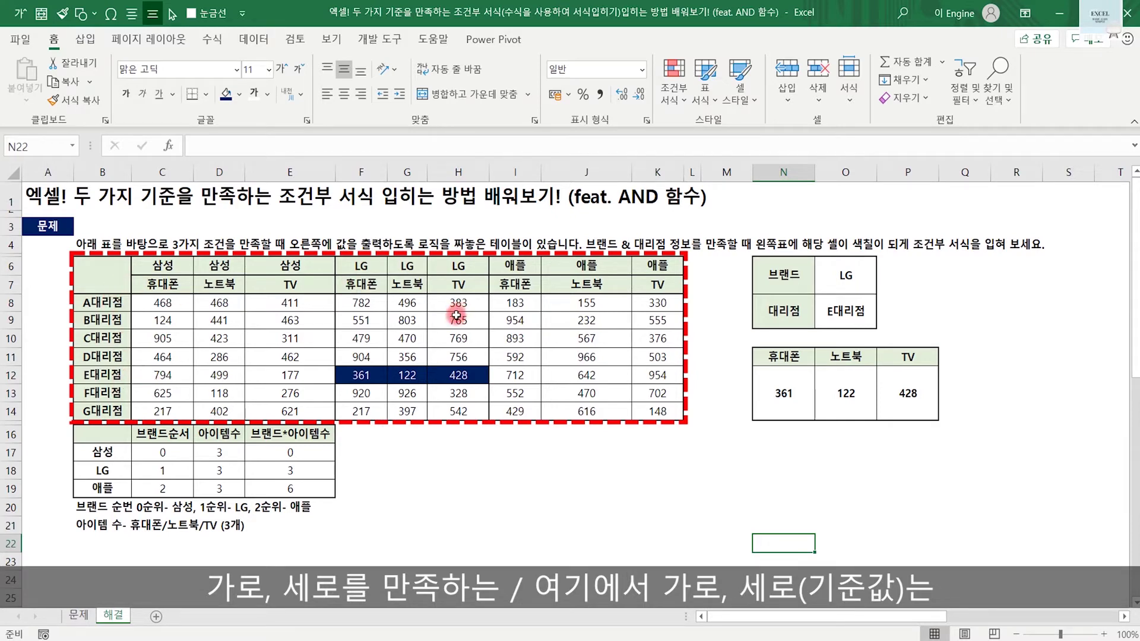
- Review the brand and dealer criteria and the output cells on the 해결 sheet, and switch to the 문제 sheet
left_click(775, 306)
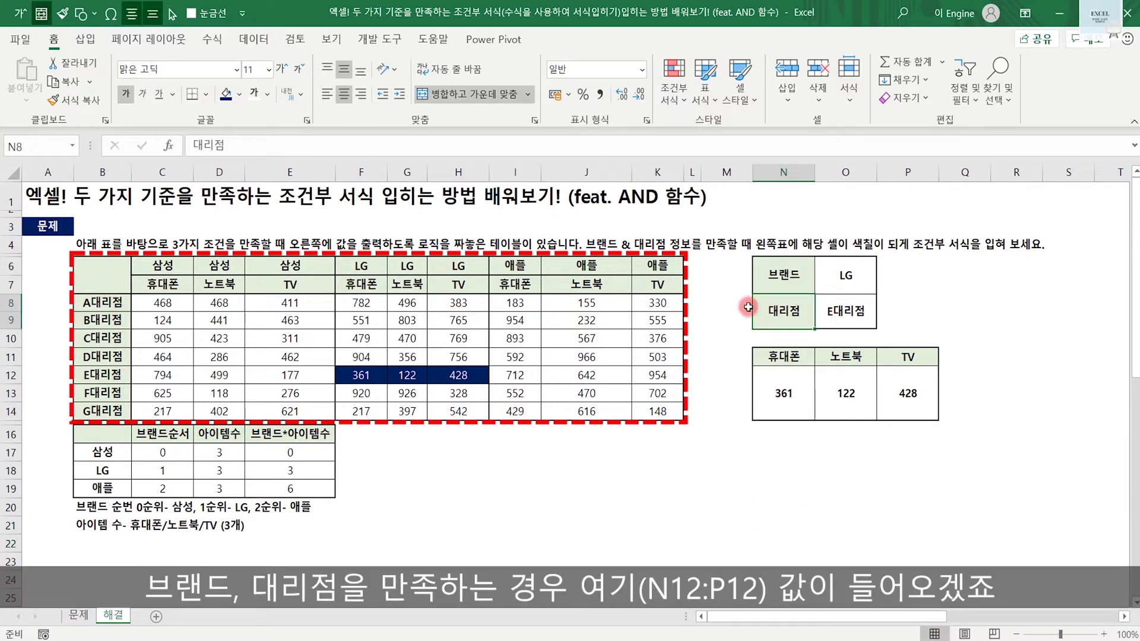
left_click_drag(798, 395, 889, 398)
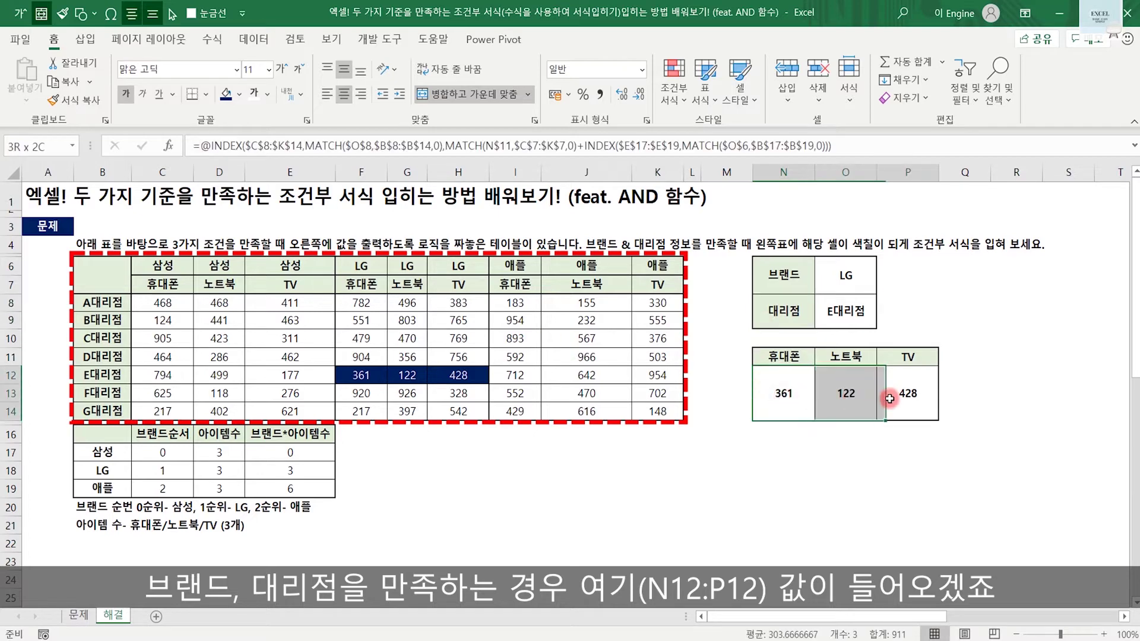
left_click(771, 446)
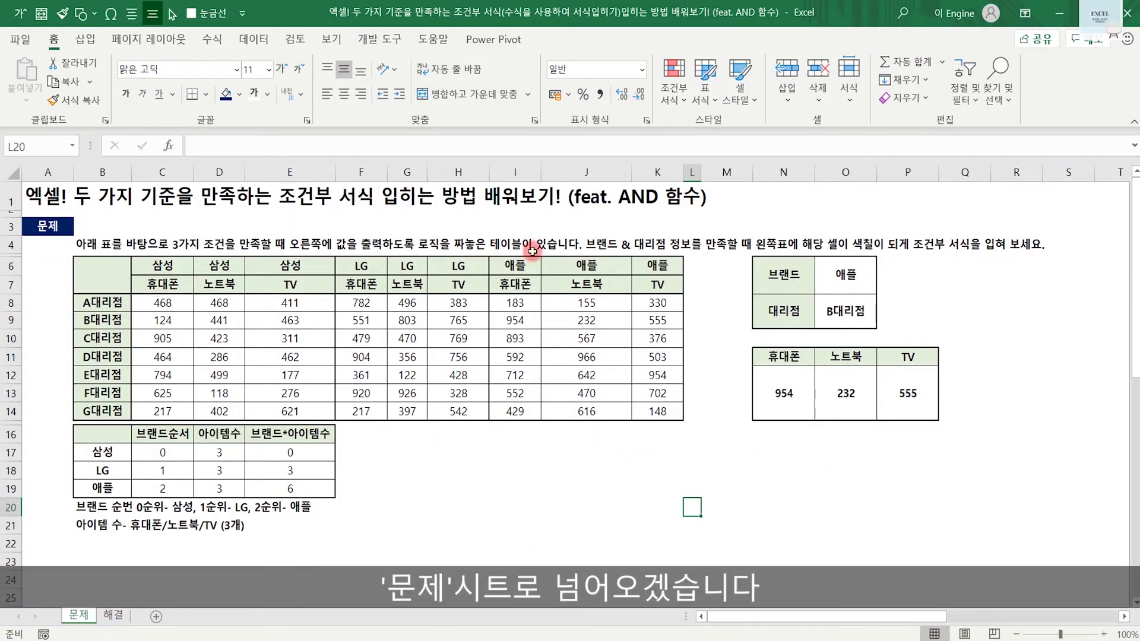
left_click(927, 505)
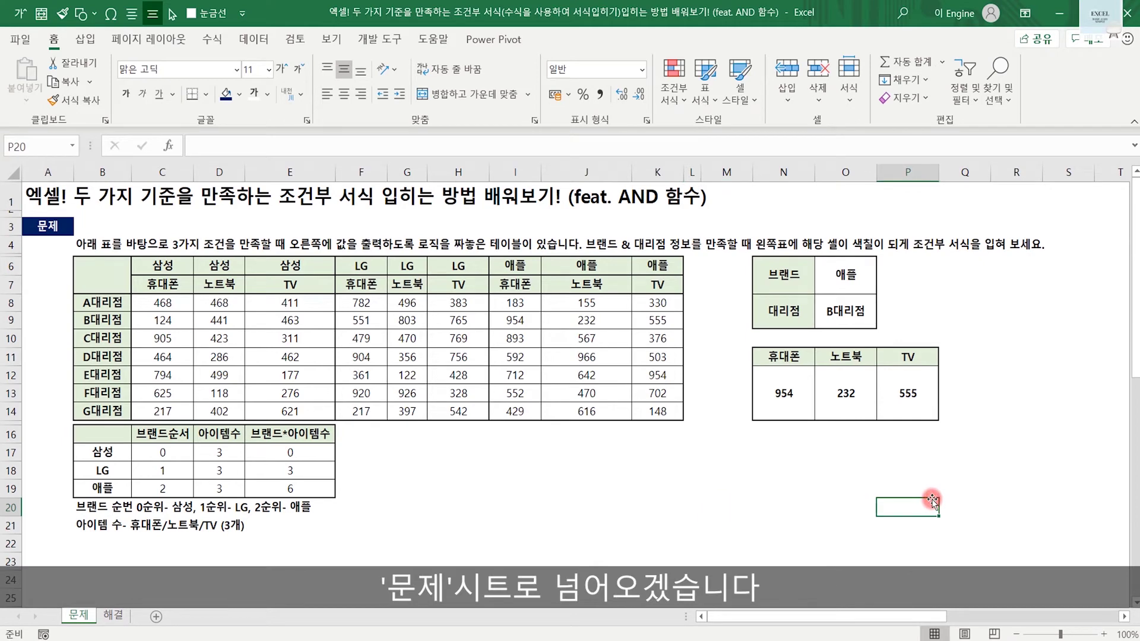
- Examine the dealer names in column B, the brand headers in row 6 and the table's unmerged corner cells
left_click_drag(102, 302, 104, 412)
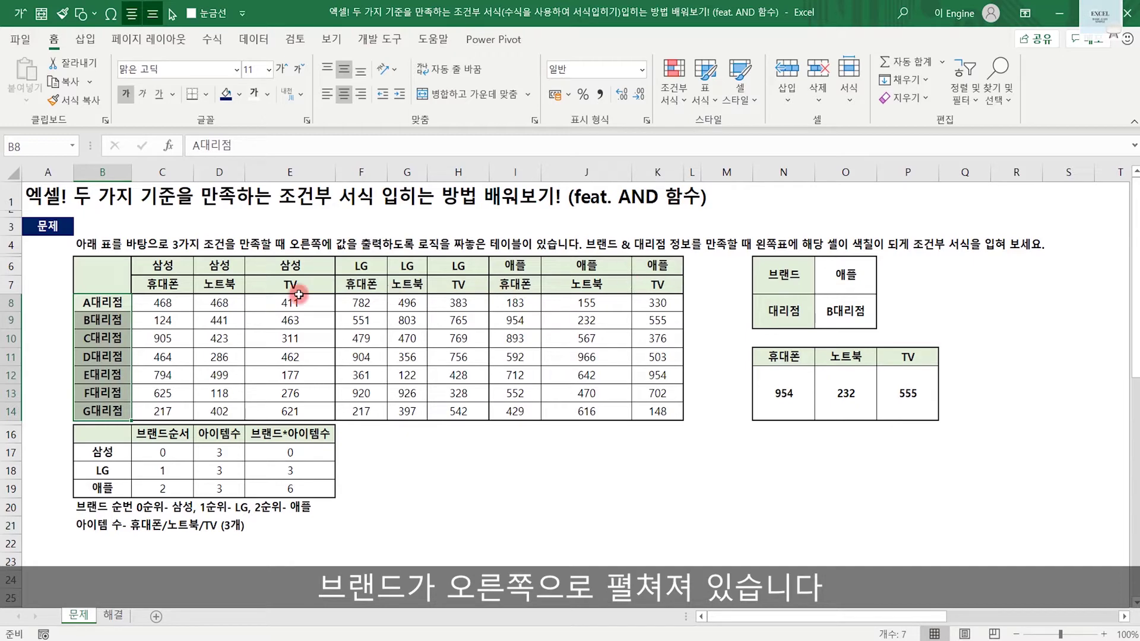
left_click(113, 282)
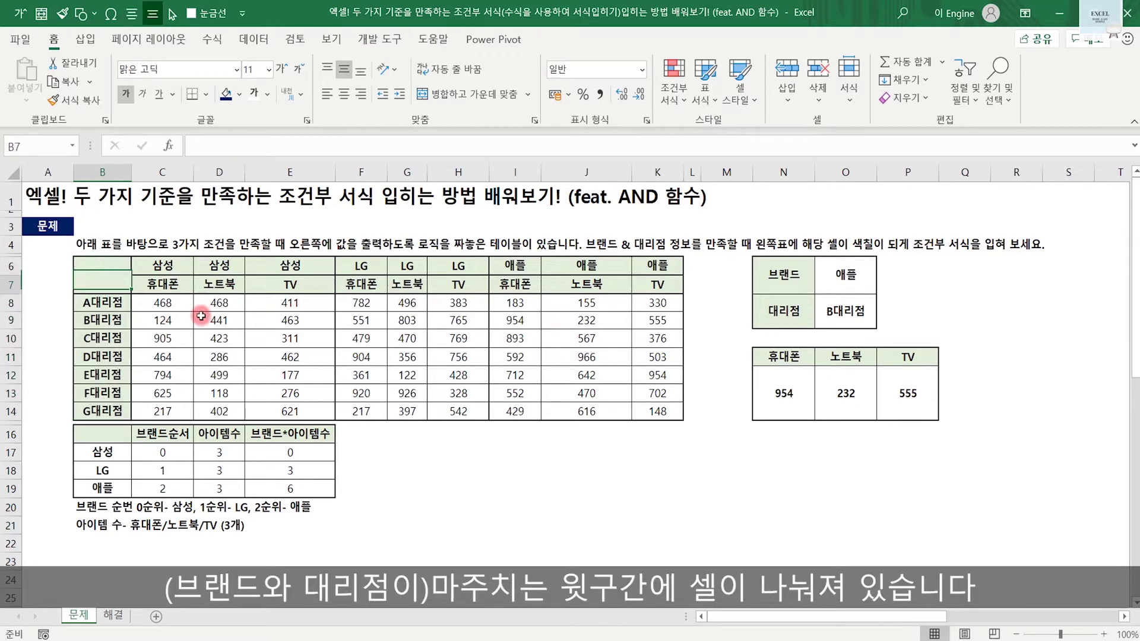
left_click_drag(102, 265, 682, 279)
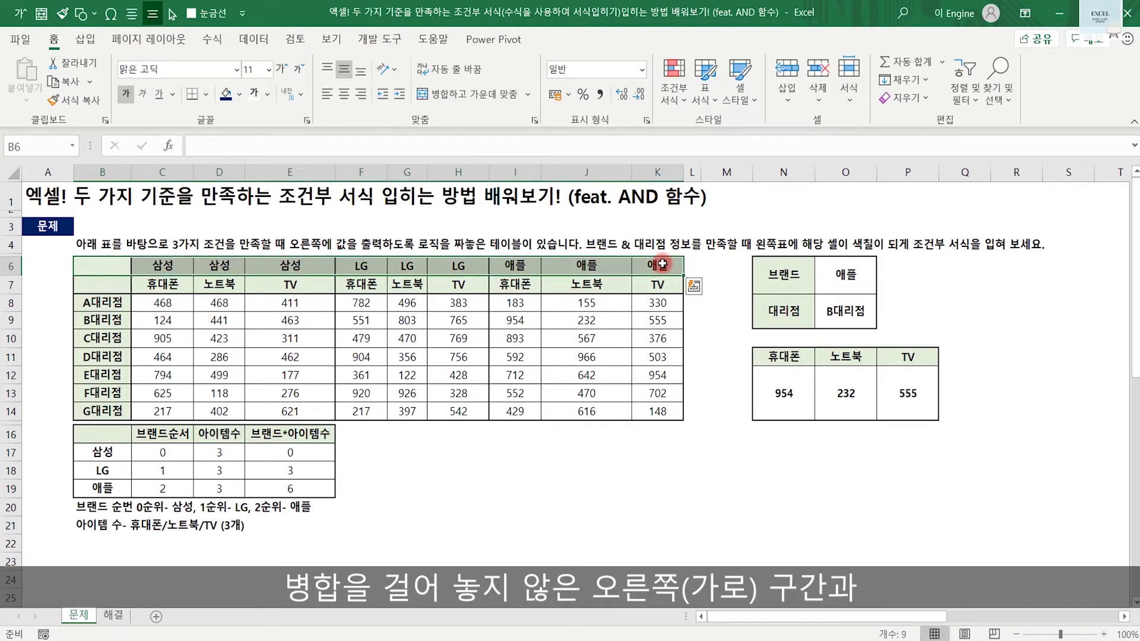
left_click_drag(102, 284, 134, 399)
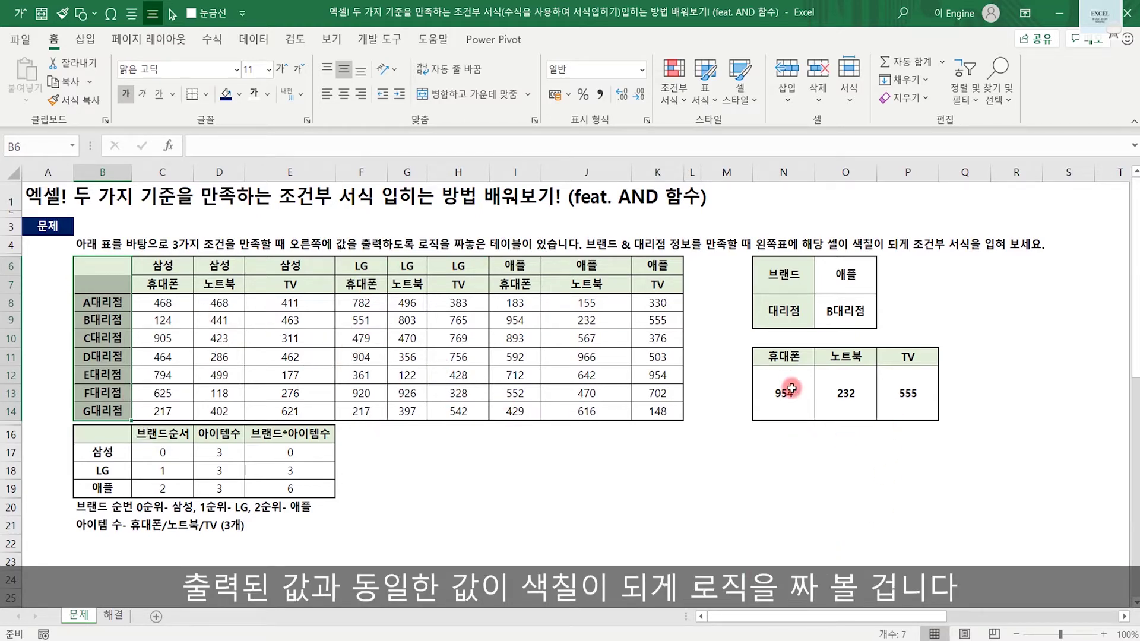
left_click_drag(361, 338, 465, 344)
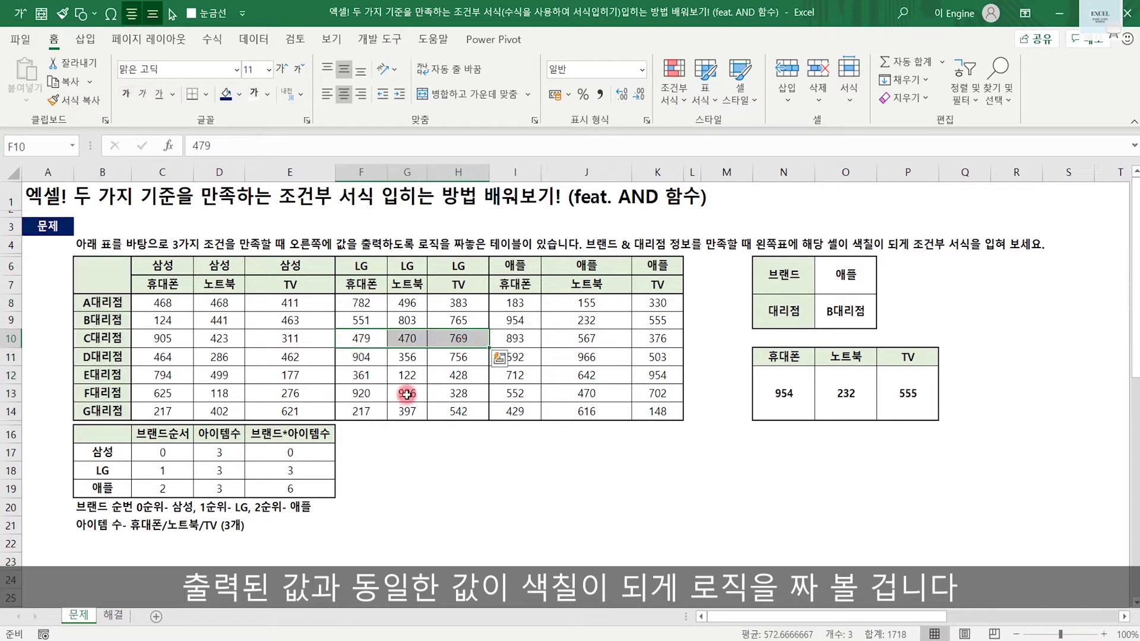
left_click(512, 558)
- Create a formula-based conditional formatting rule for B6:K14 and begin its formula with =AND($B$6
left_click_drag(102, 263, 594, 408)
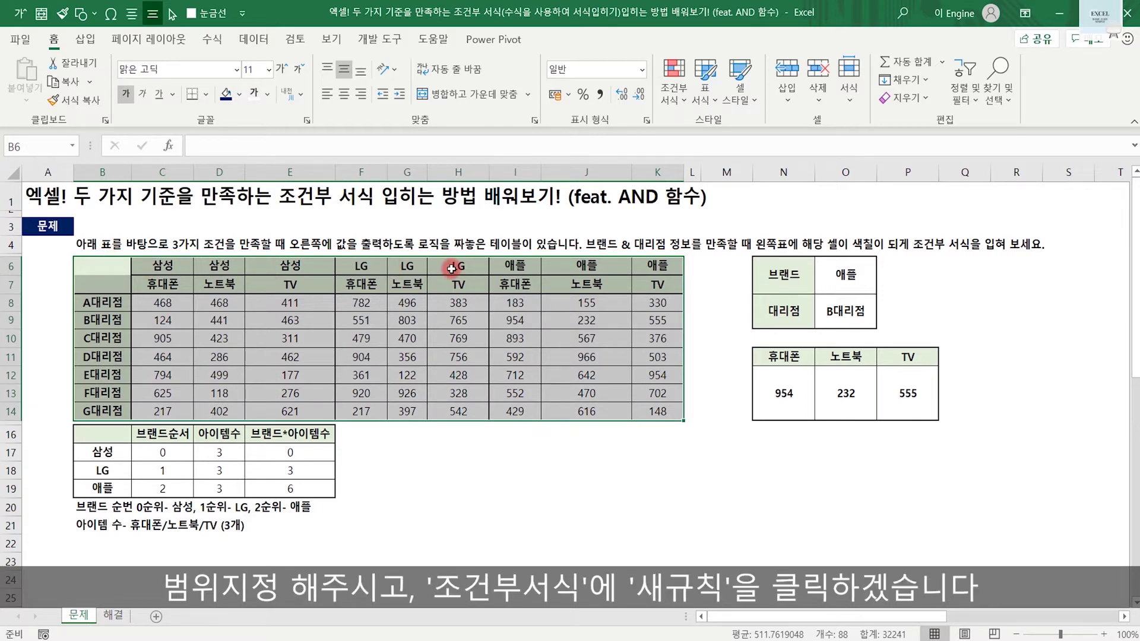
left_click(678, 93)
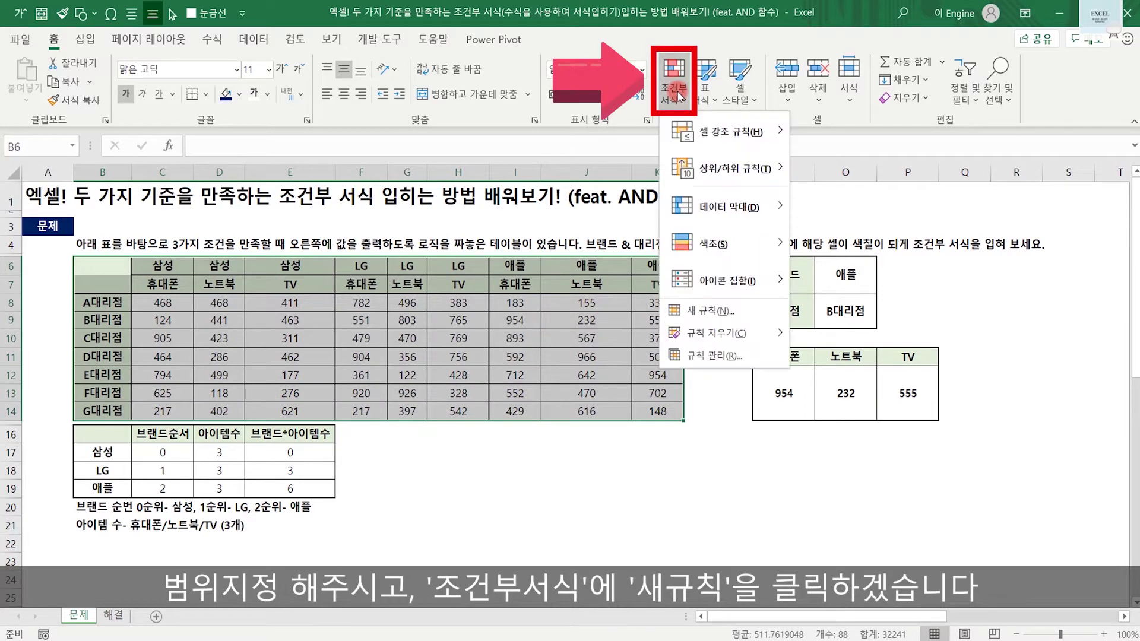
left_click(700, 310)
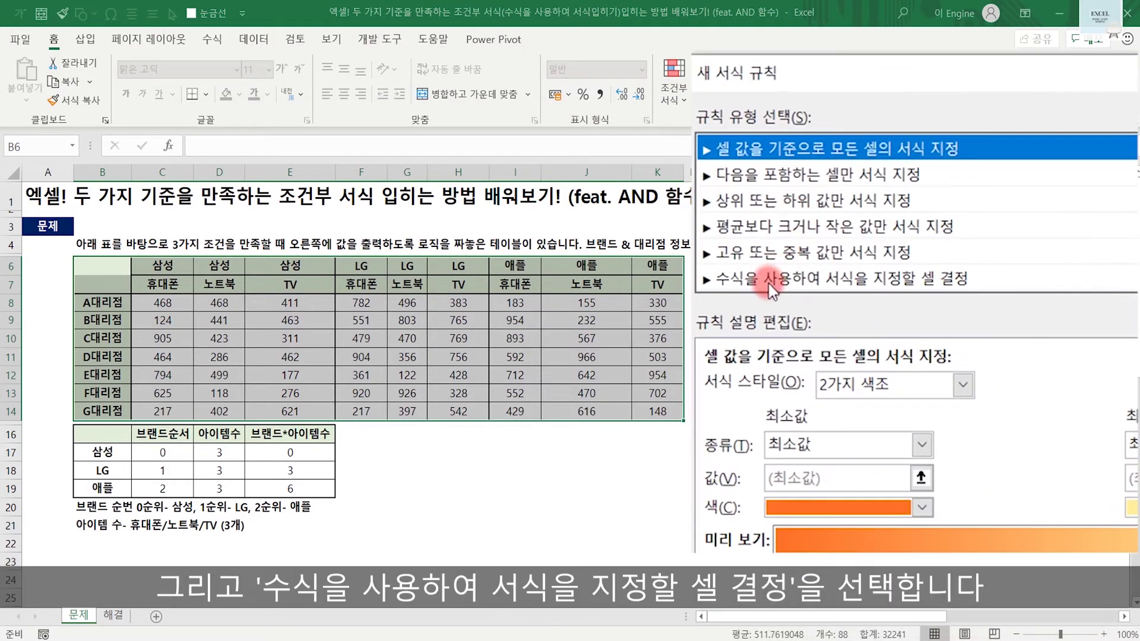
left_click(770, 283)
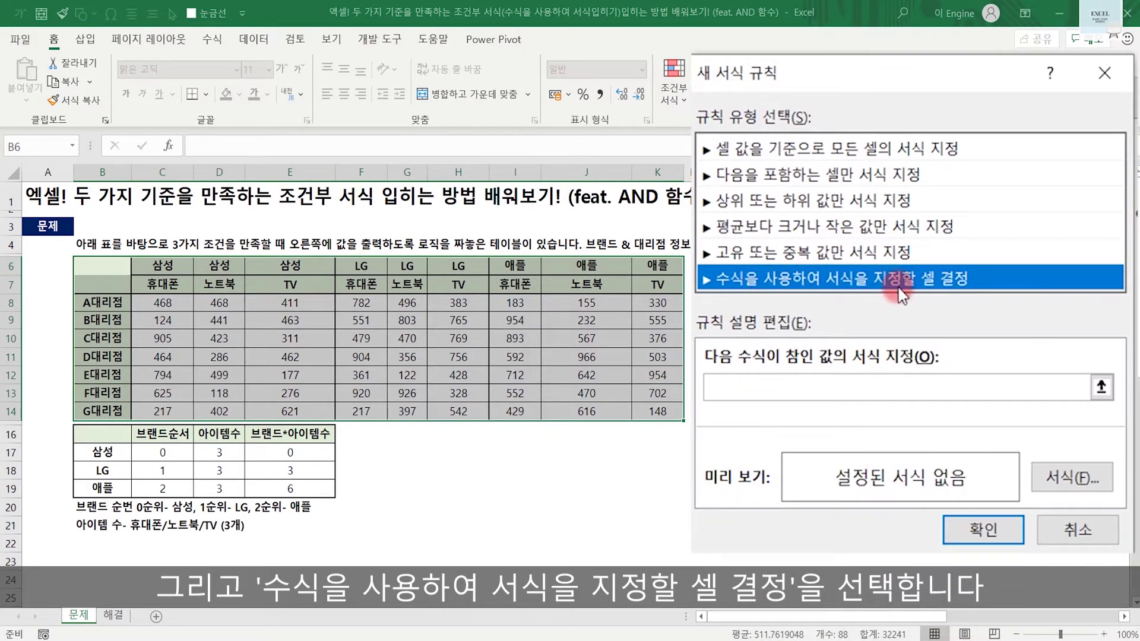
left_click(840, 383)
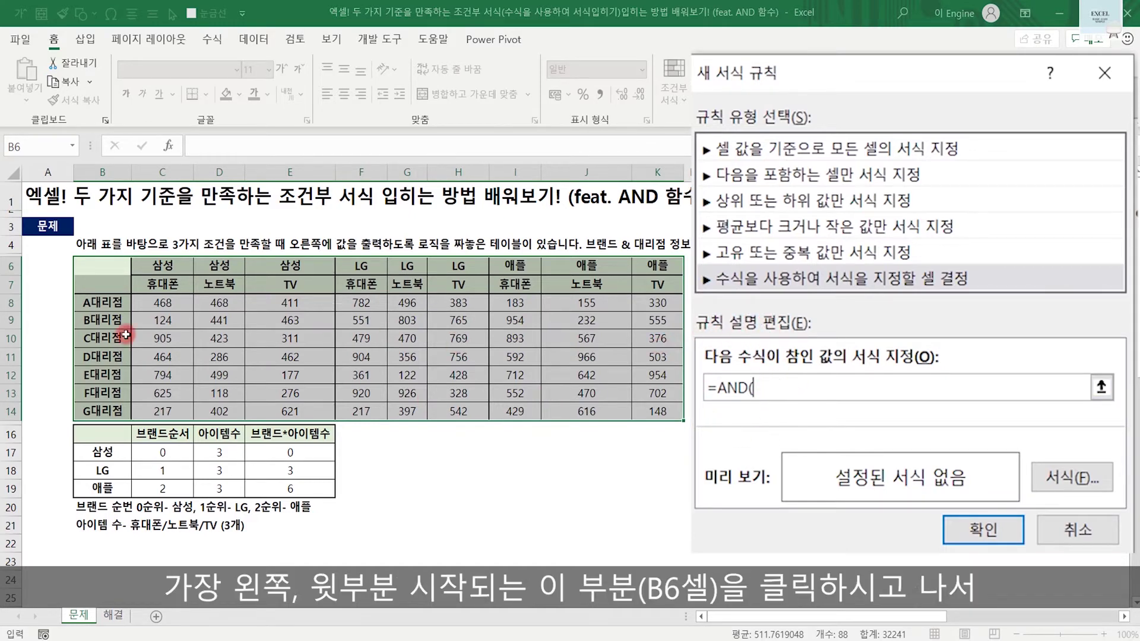
left_click(101, 265)
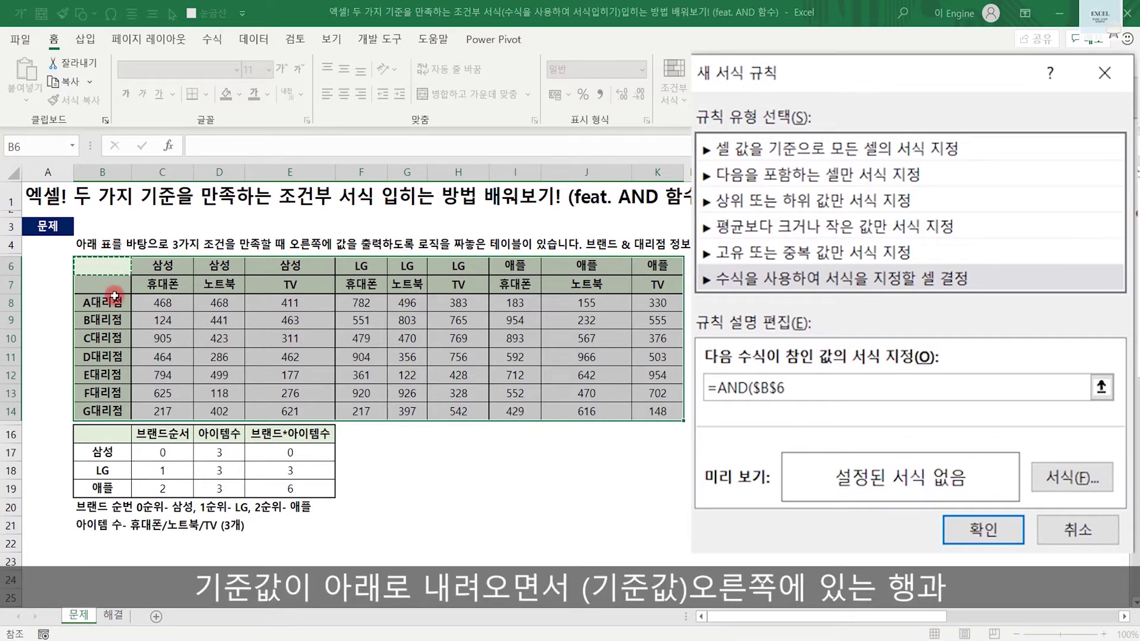
mouse_move(128, 335)
left_mouse_down()
mouse_move(365, 333)
mouse_move(617, 356)
mouse_move(671, 347)
left_mouse_up()
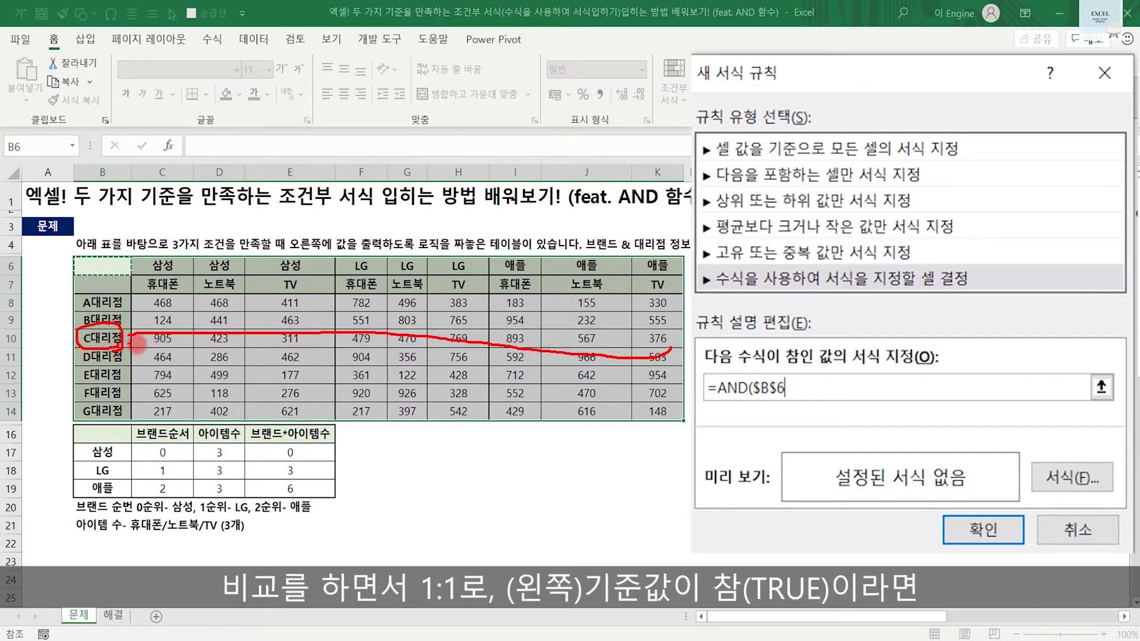
left_click_drag(226, 336, 237, 338)
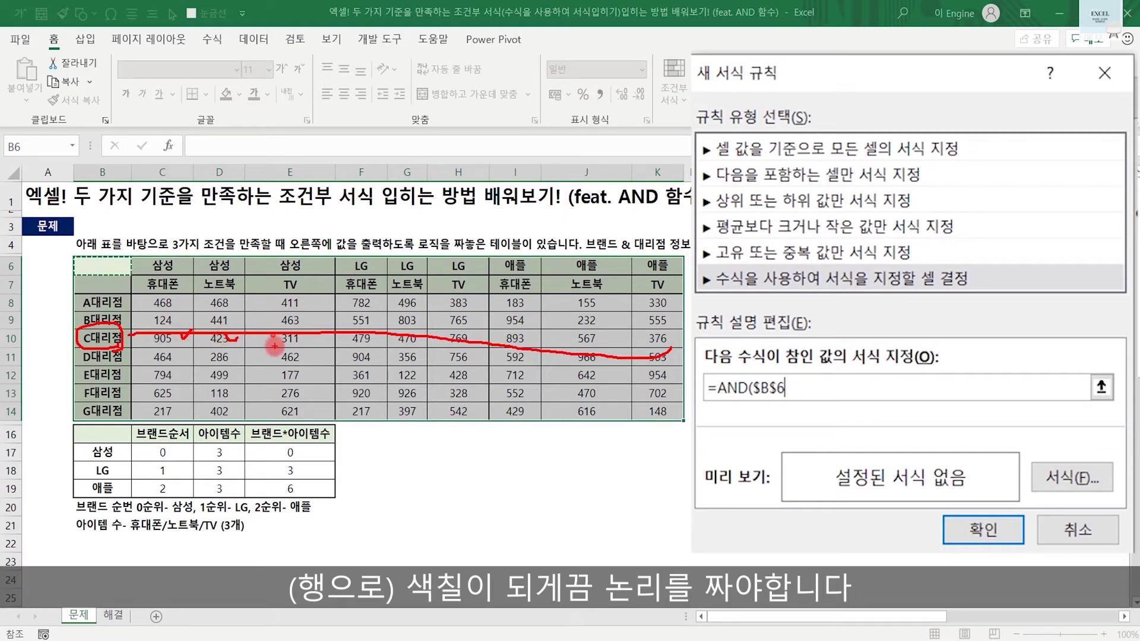
left_click_drag(350, 338, 361, 343)
left_click_drag(417, 337, 423, 340)
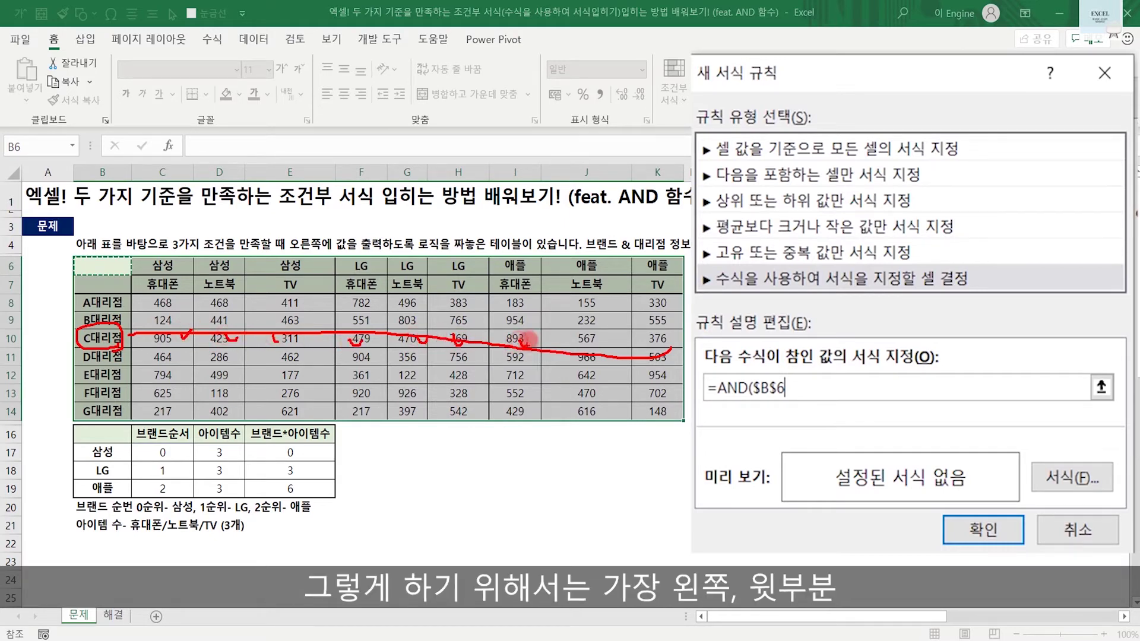
key("Escape")
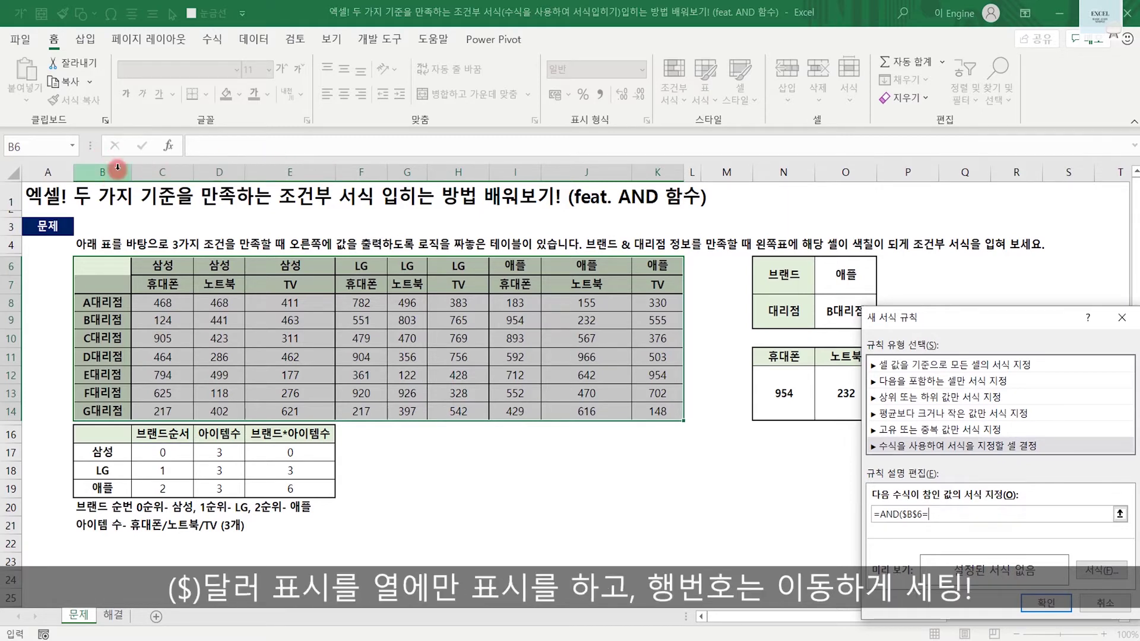
left_click_drag(98, 159, 66, 193)
mouse_move(26, 264)
left_mouse_down()
mouse_move(37, 411)
mouse_move(45, 387)
left_mouse_up()
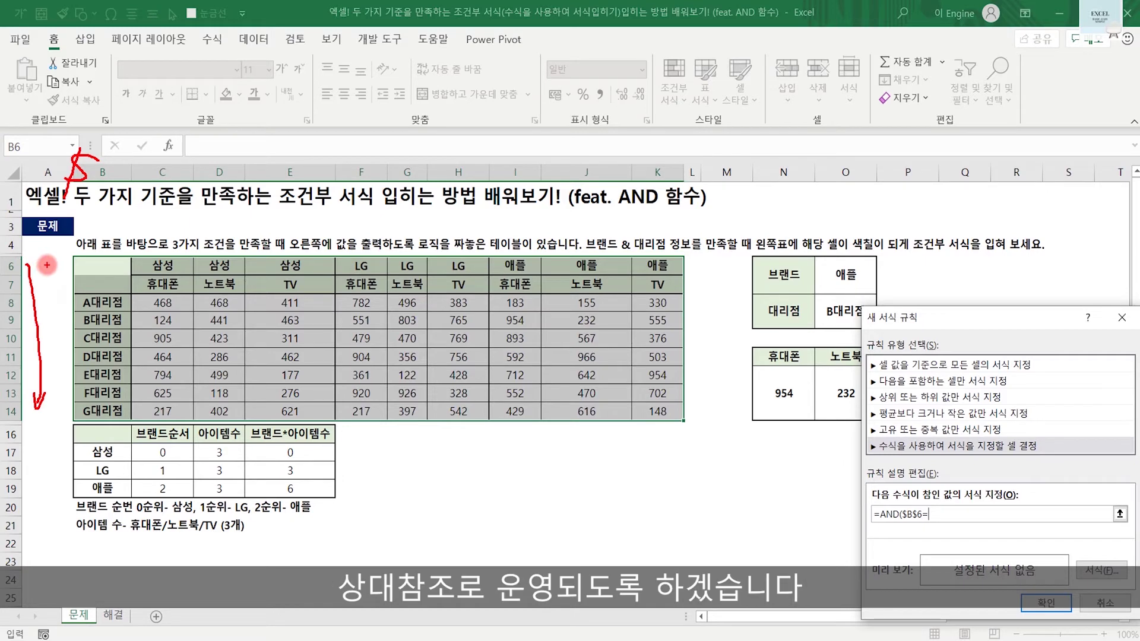
key("Escape")
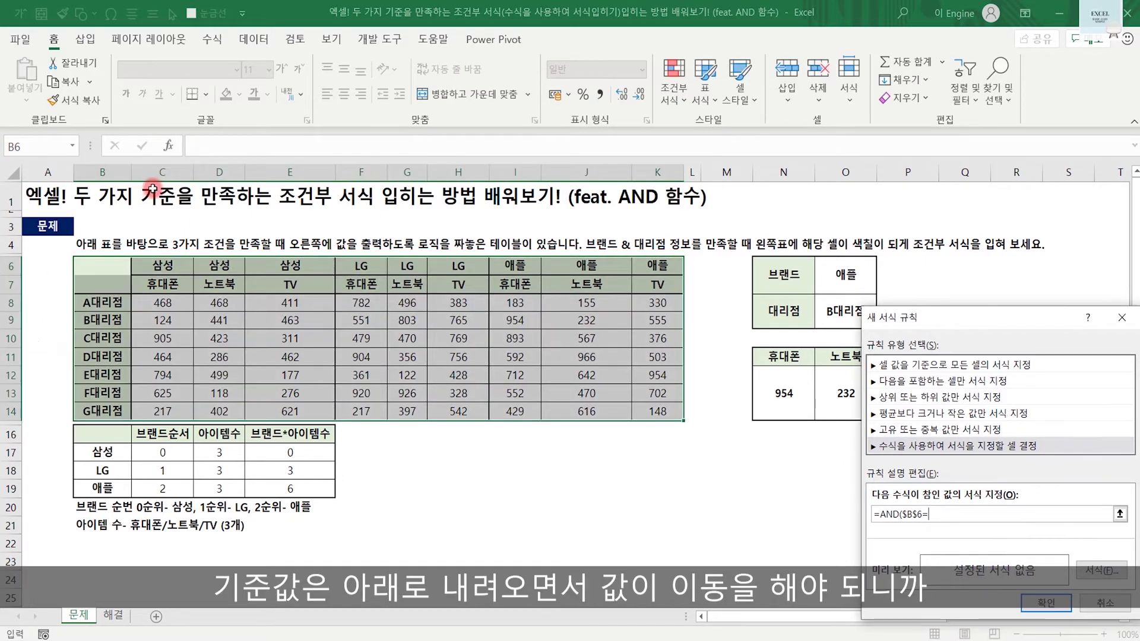
- Complete the rule formula's first condition as $B6=$O$8 and start the second condition with the reference $B$6
left_click(776, 400)
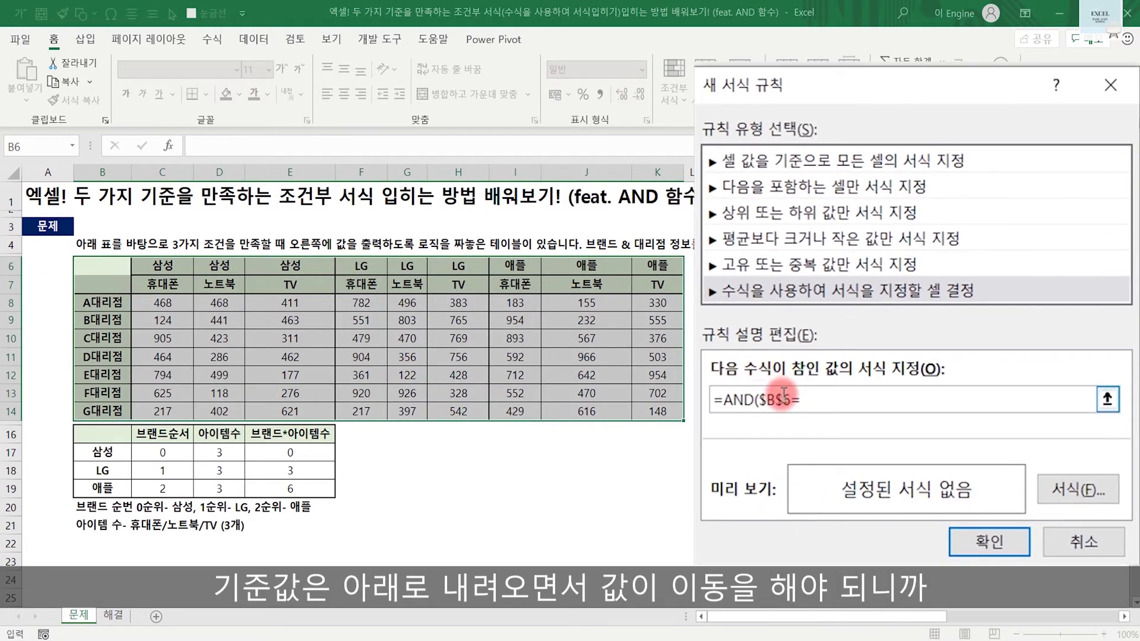
key("F4")
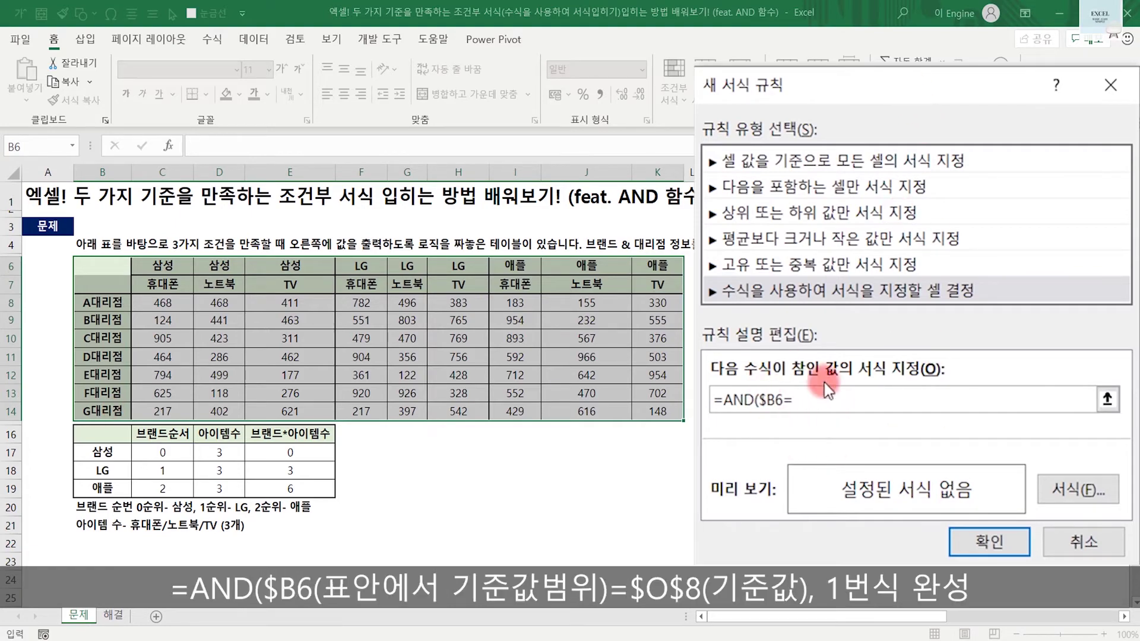
left_click_drag(884, 85, 887, 216)
left_click(835, 315)
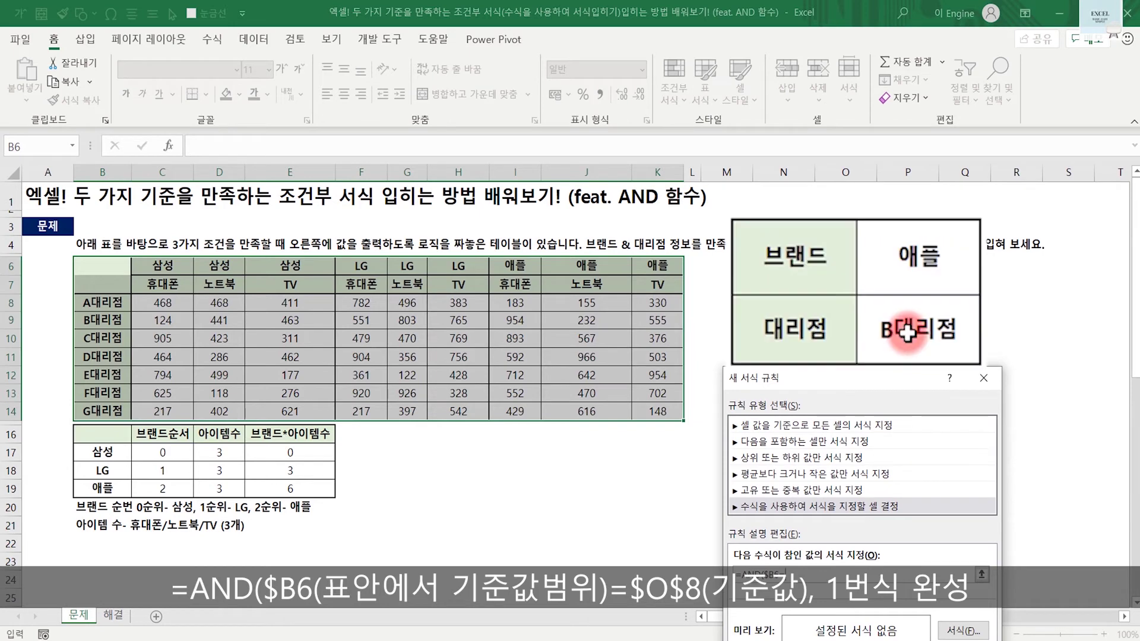
left_click_drag(859, 385, 878, 371)
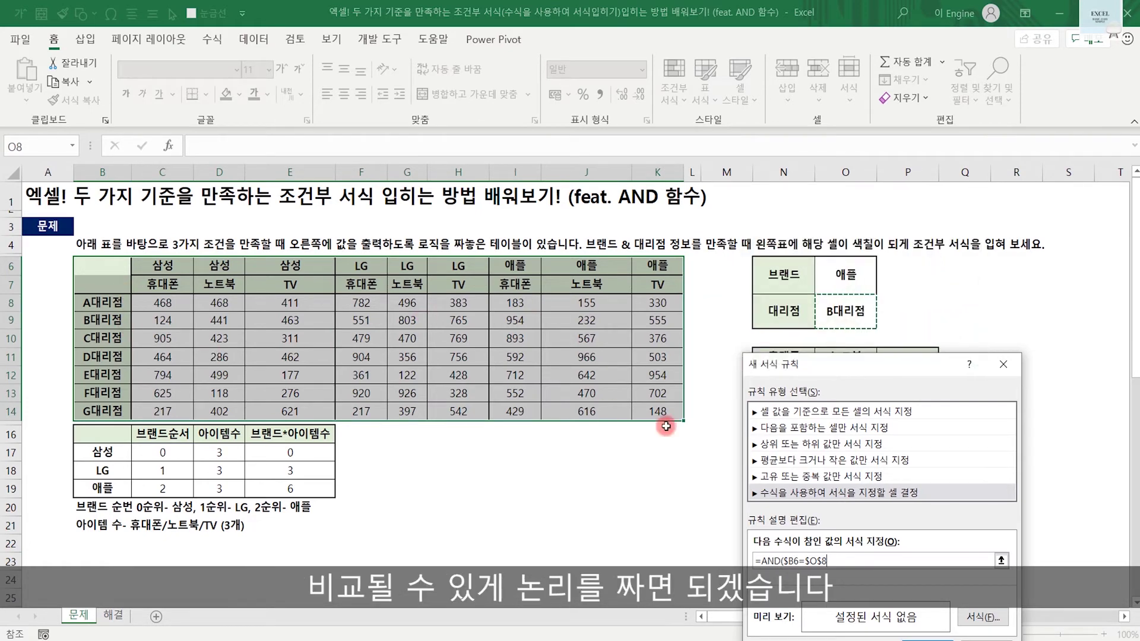
type(",")
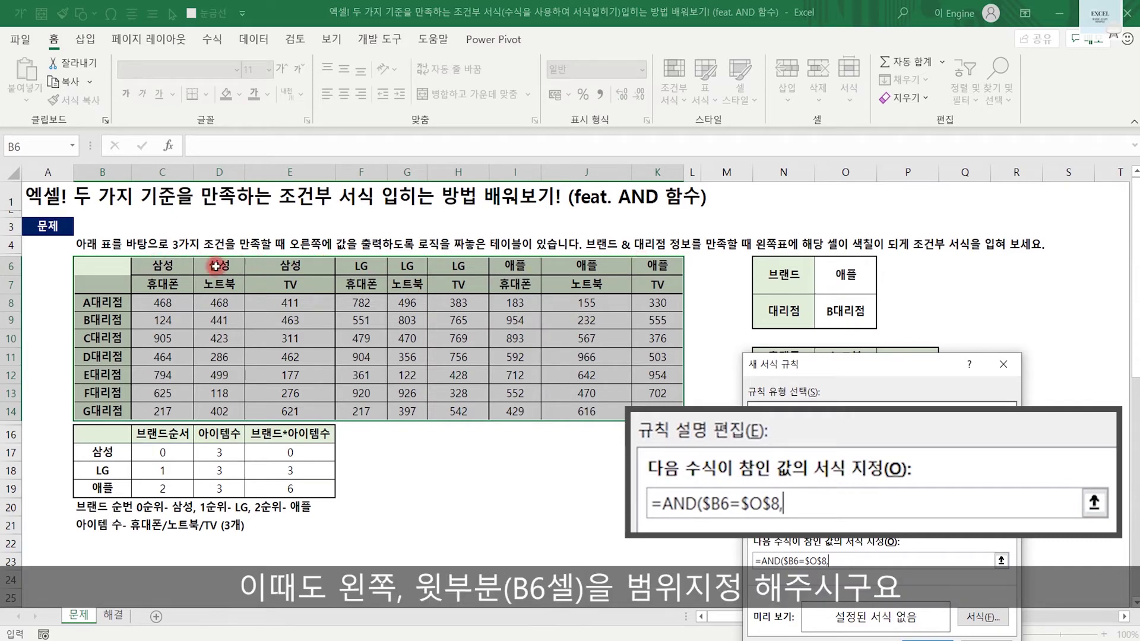
left_click(100, 270)
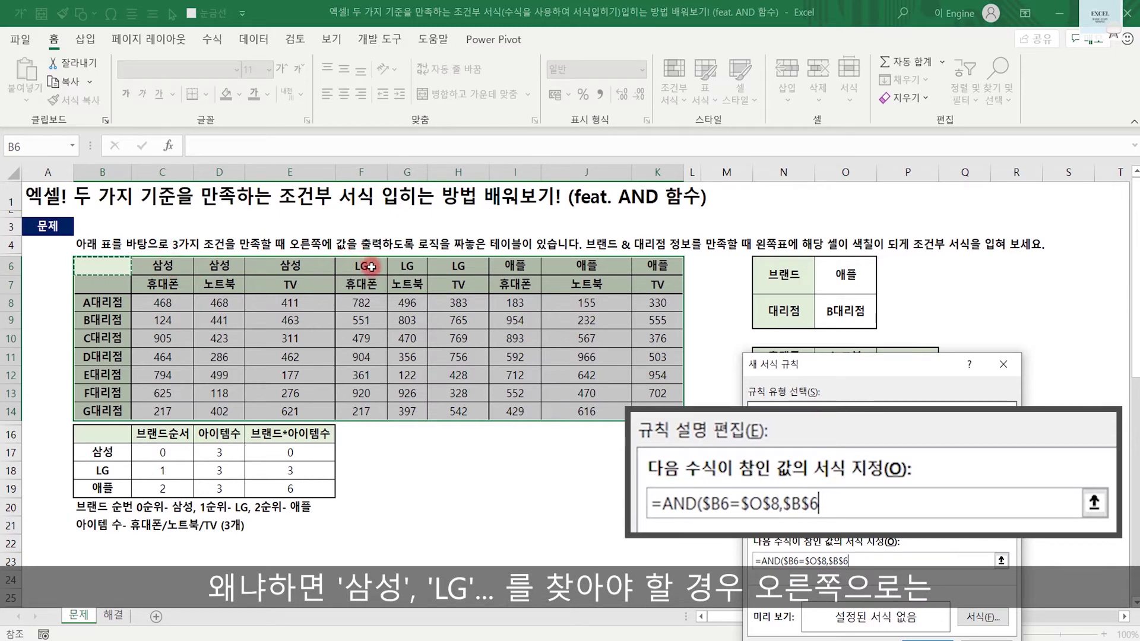
left_click_drag(110, 214, 586, 224)
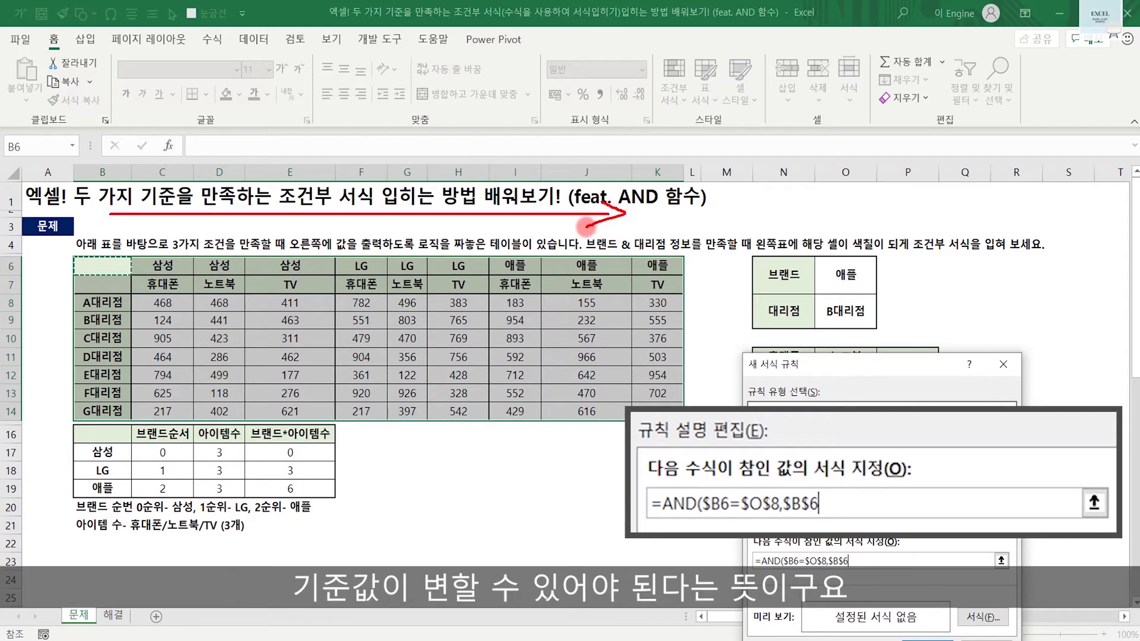
left_click_drag(122, 254, 391, 244)
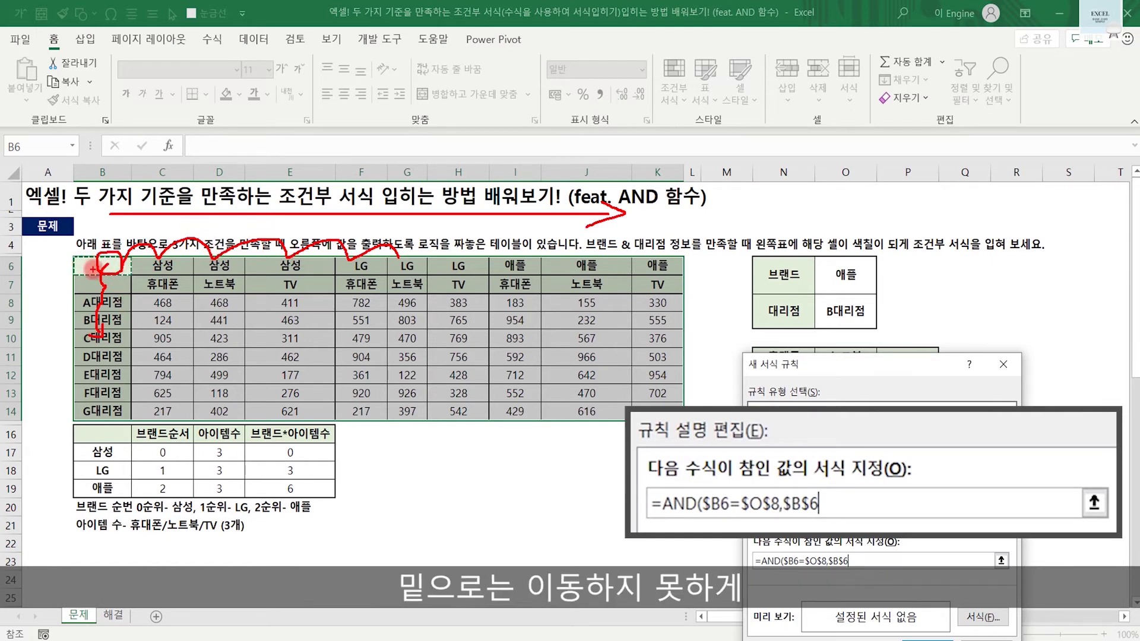
left_click_drag(98, 267, 630, 252)
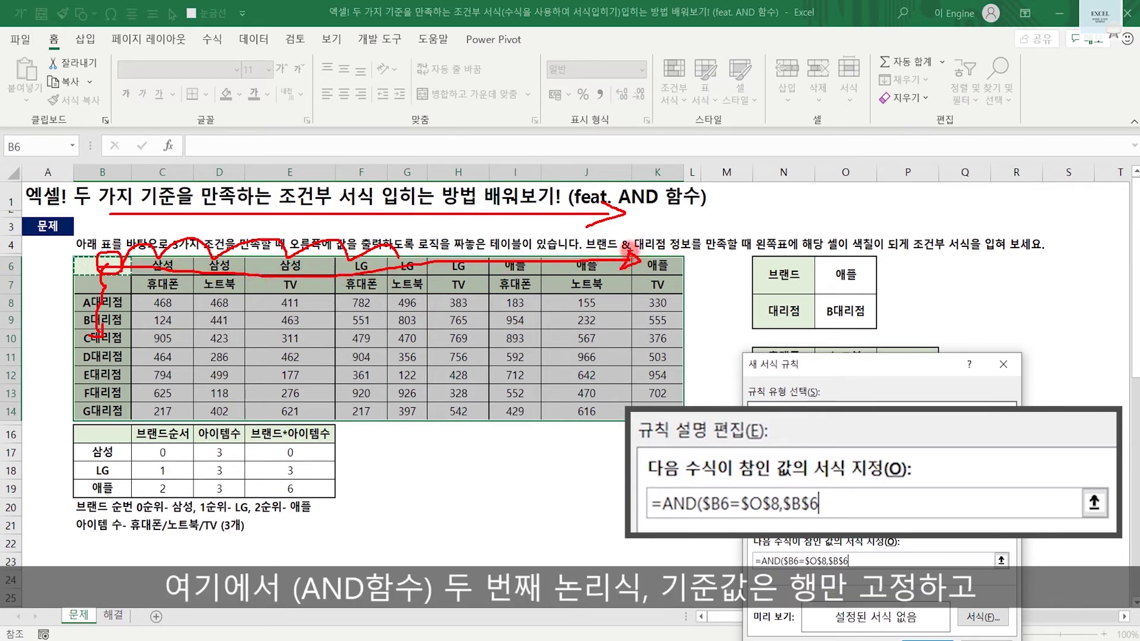
key("Escape")
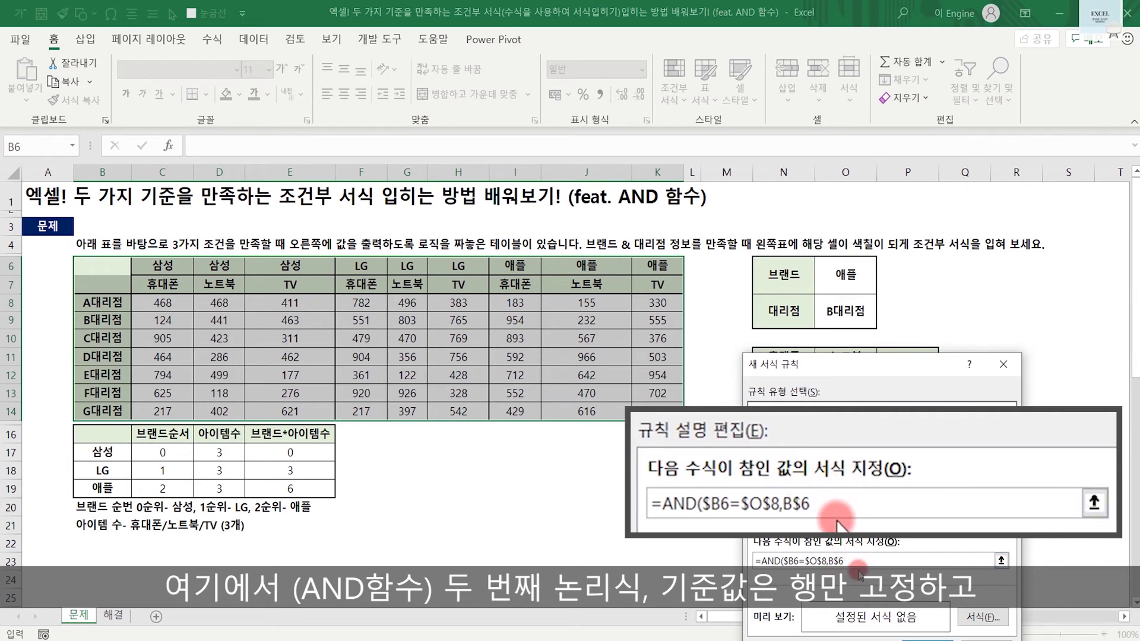
- Lock only the row of the second reference, compare it with the brand cell as B$6=$O$6, and close the AND formula
key("F4")
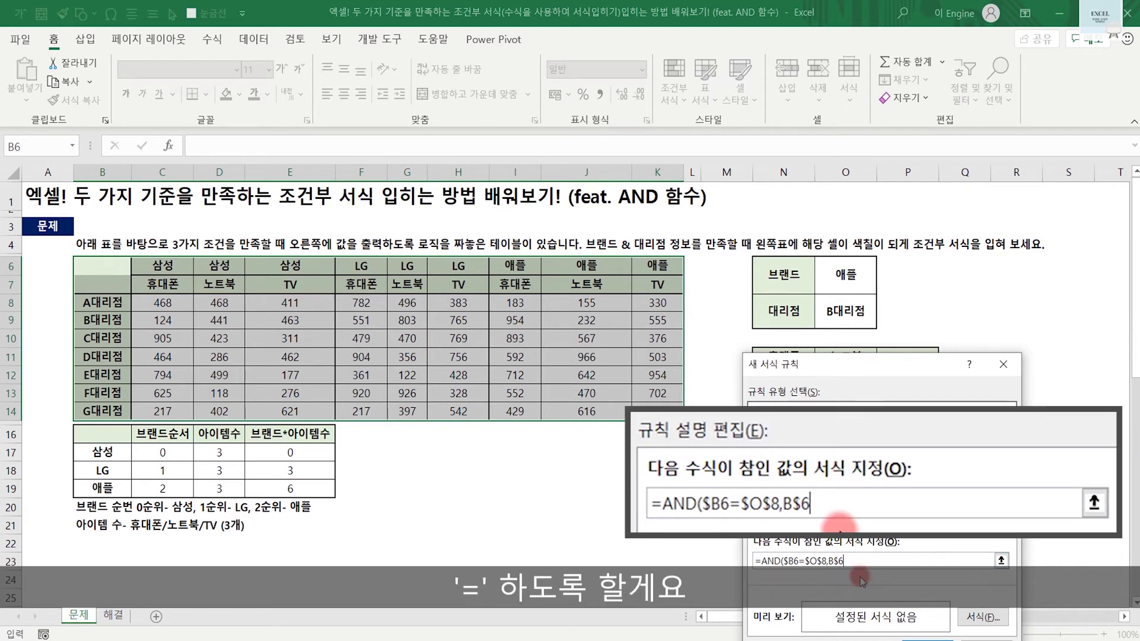
left_click(860, 280)
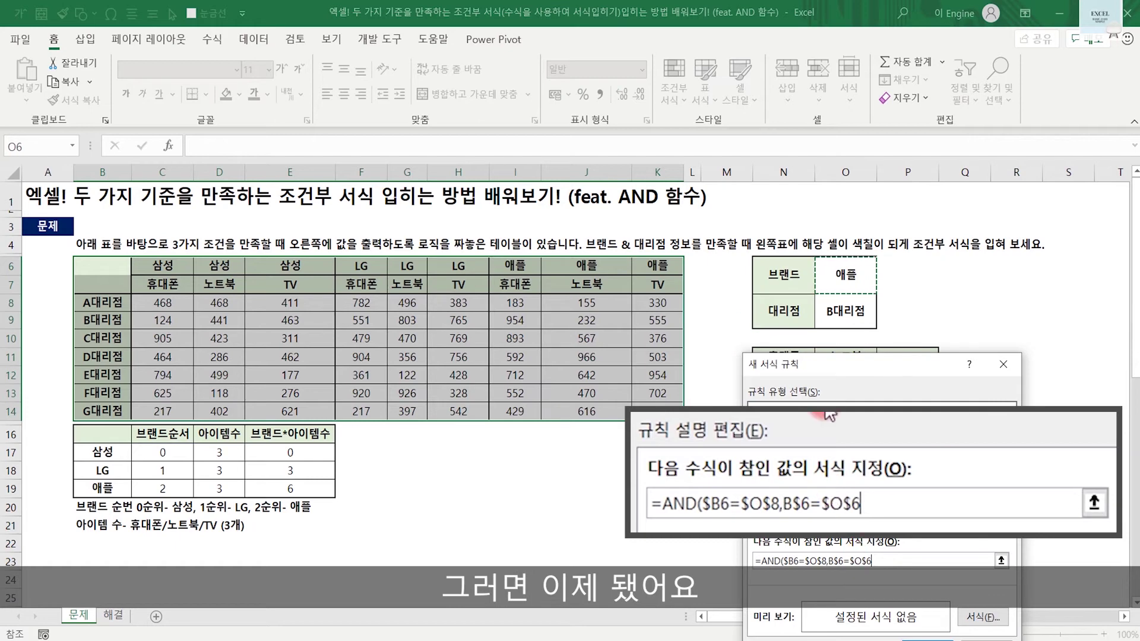
type(")")
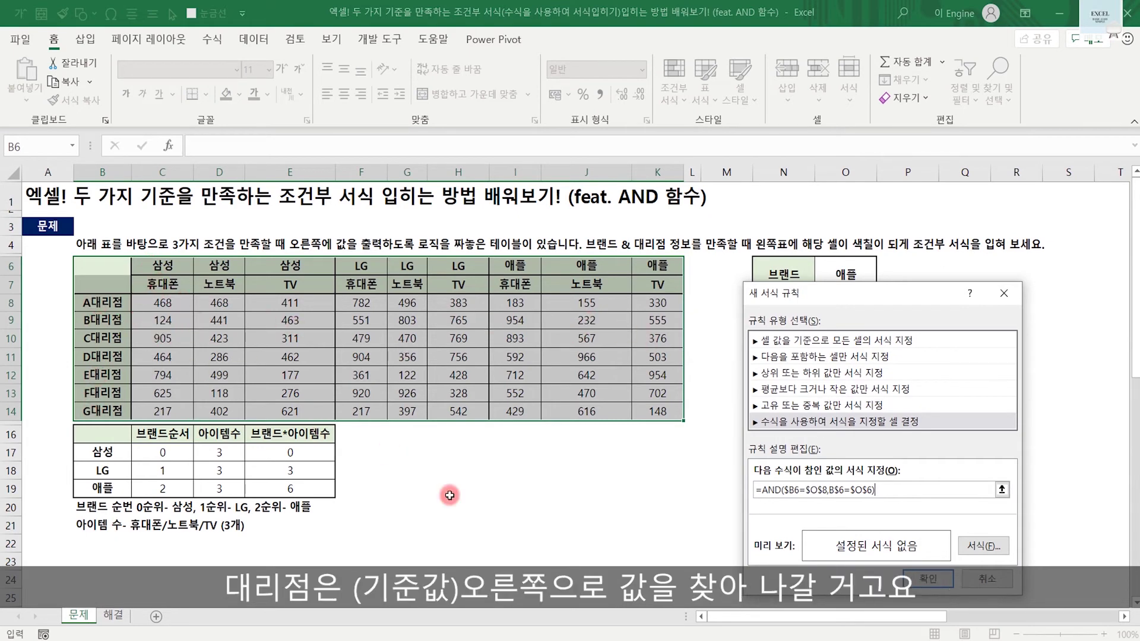
left_click_drag(136, 303, 681, 315)
left_click_drag(183, 258, 184, 368)
left_click_drag(226, 262, 222, 389)
left_click_drag(286, 263, 288, 386)
left_click_drag(344, 268, 339, 412)
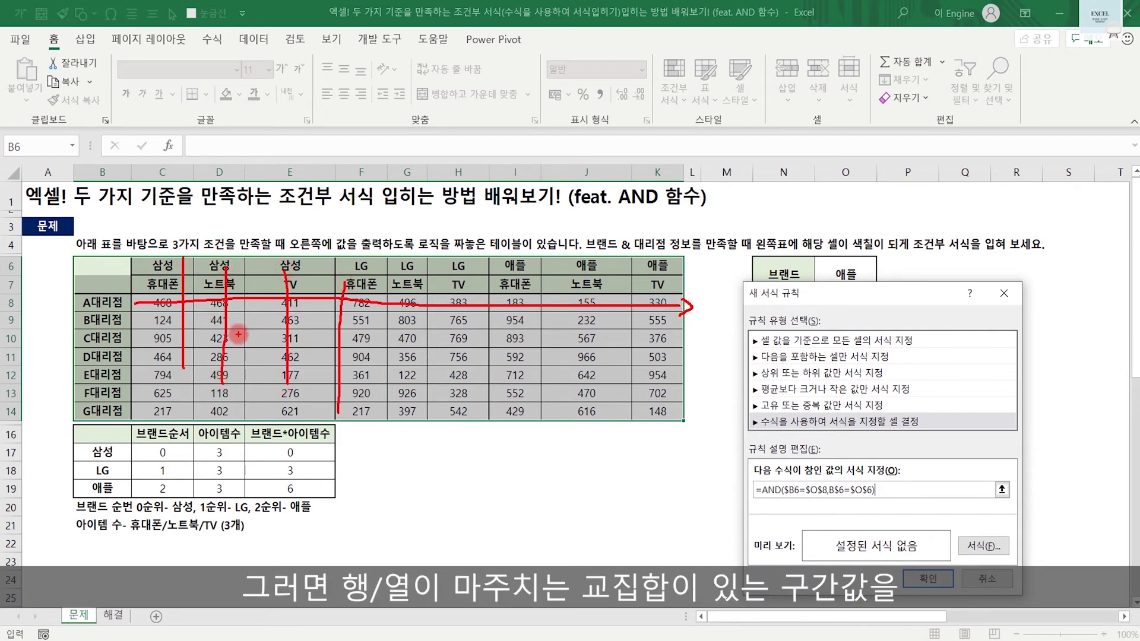
mouse_move(128, 289)
left_mouse_down()
mouse_move(244, 333)
mouse_move(340, 336)
mouse_move(424, 424)
mouse_move(715, 436)
left_mouse_up()
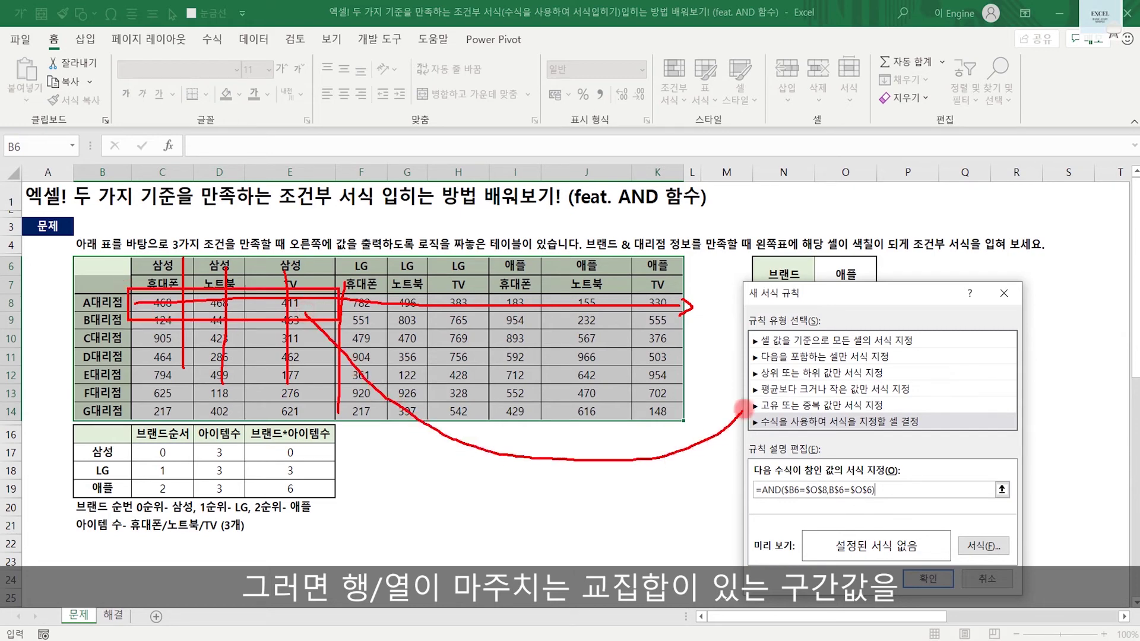
key("e")
- Open the new rule's format settings and choose the standard dark navy blue as the fill colour
left_click_drag(832, 297, 715, 196)
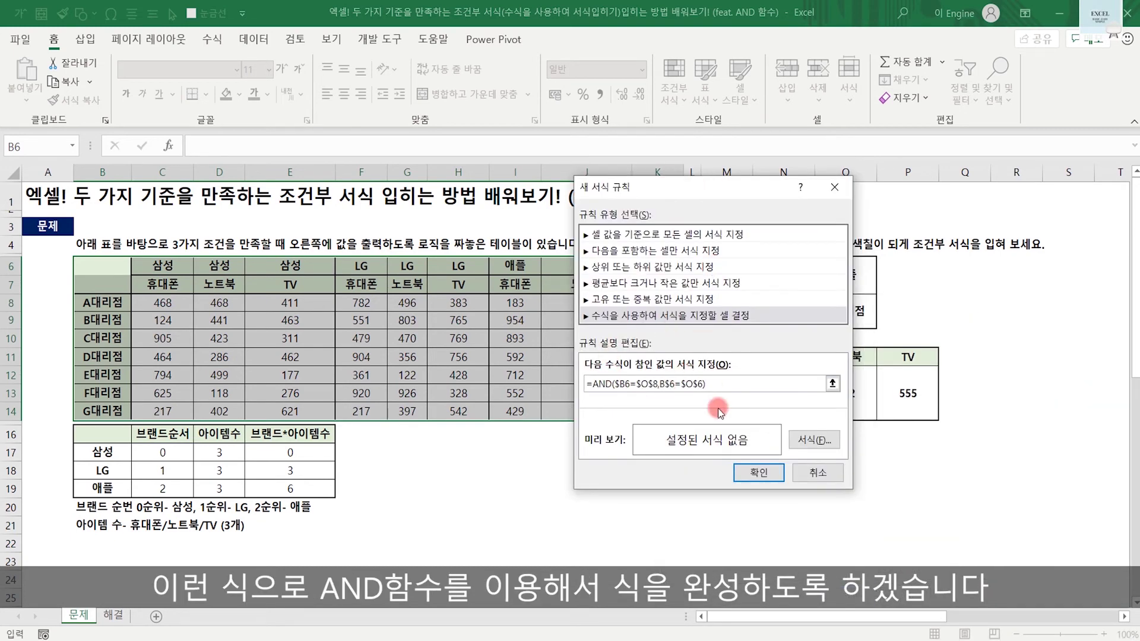
left_click(794, 437)
left_click_drag(843, 126, 676, 126)
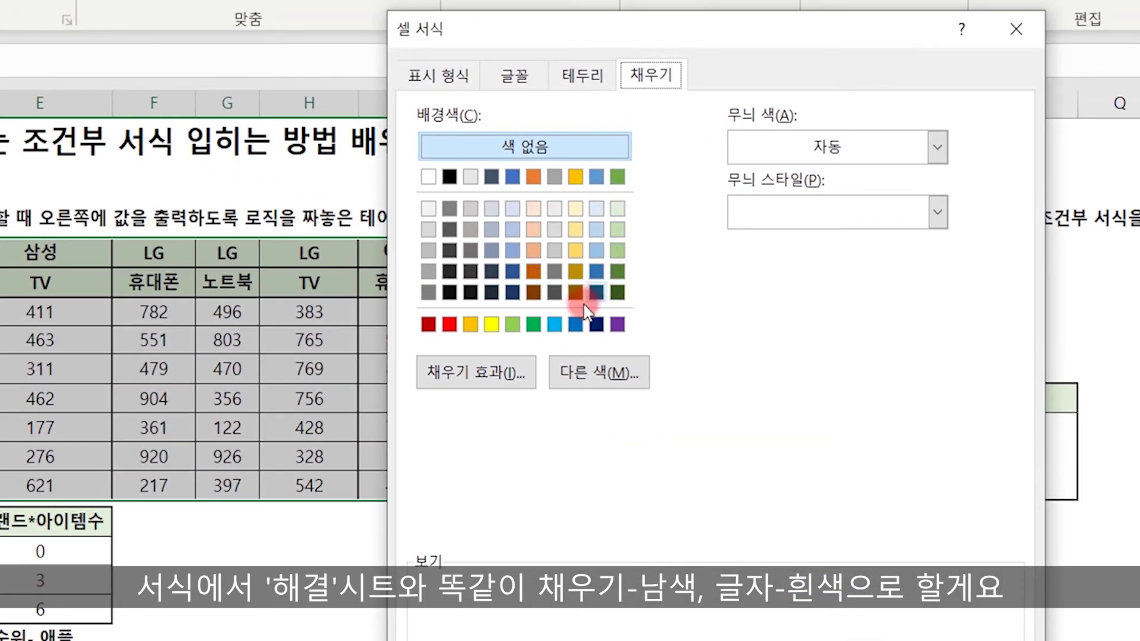
left_click(638, 311)
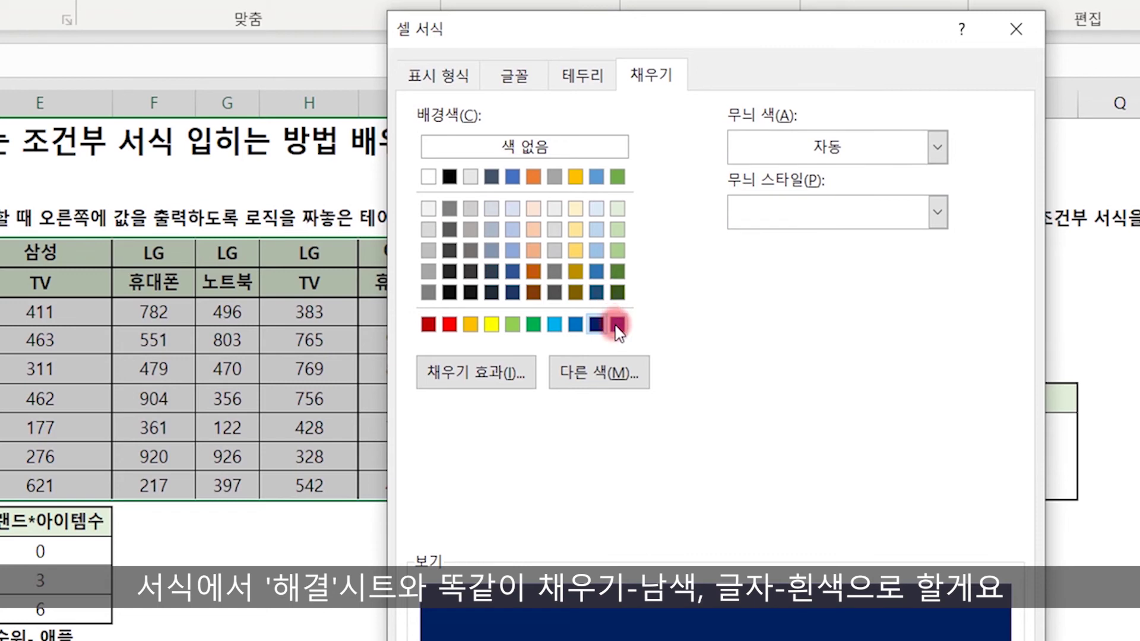
- Set the rule's font colour to white and apply the finished conditional formatting rule to the table
left_click(514, 75)
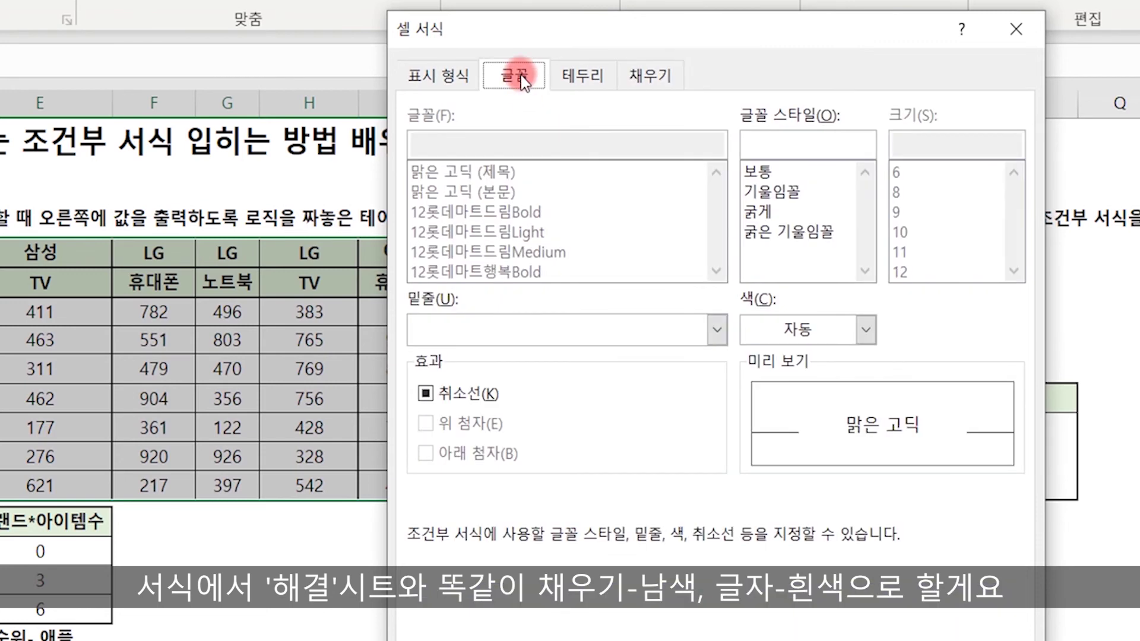
left_click(831, 330)
left_click(751, 432)
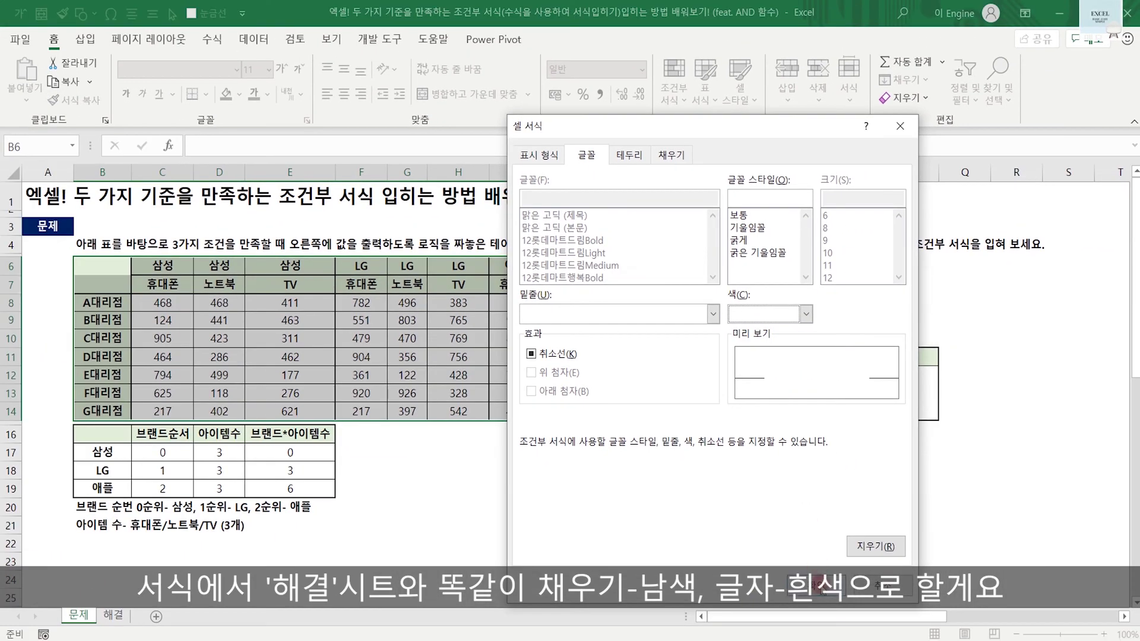
left_click(820, 584)
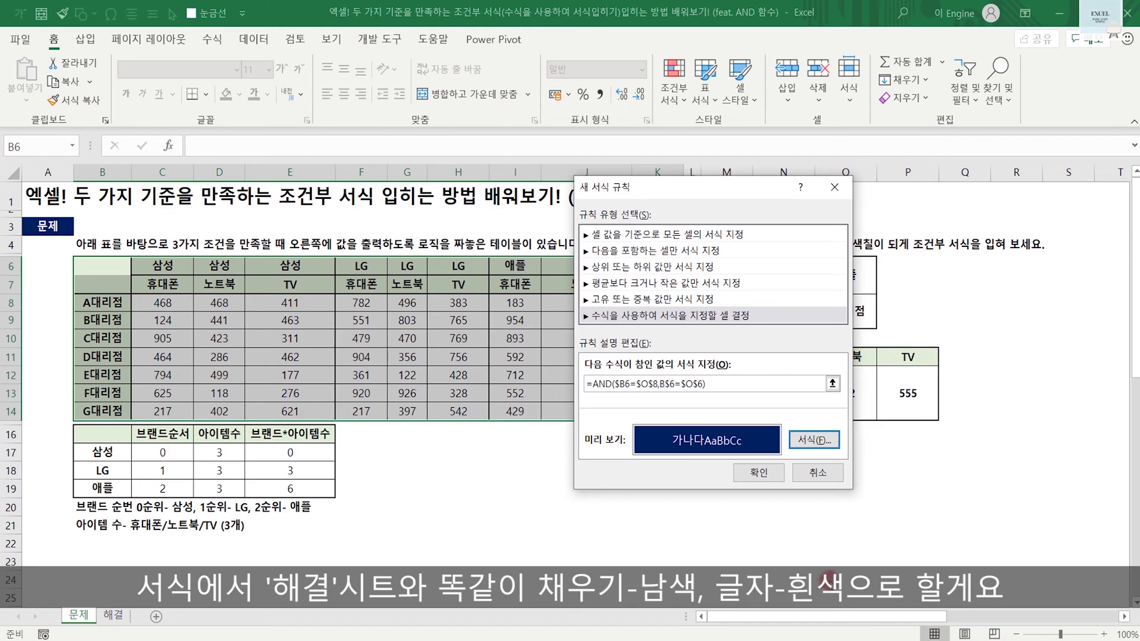
left_click(758, 473)
left_click(842, 502)
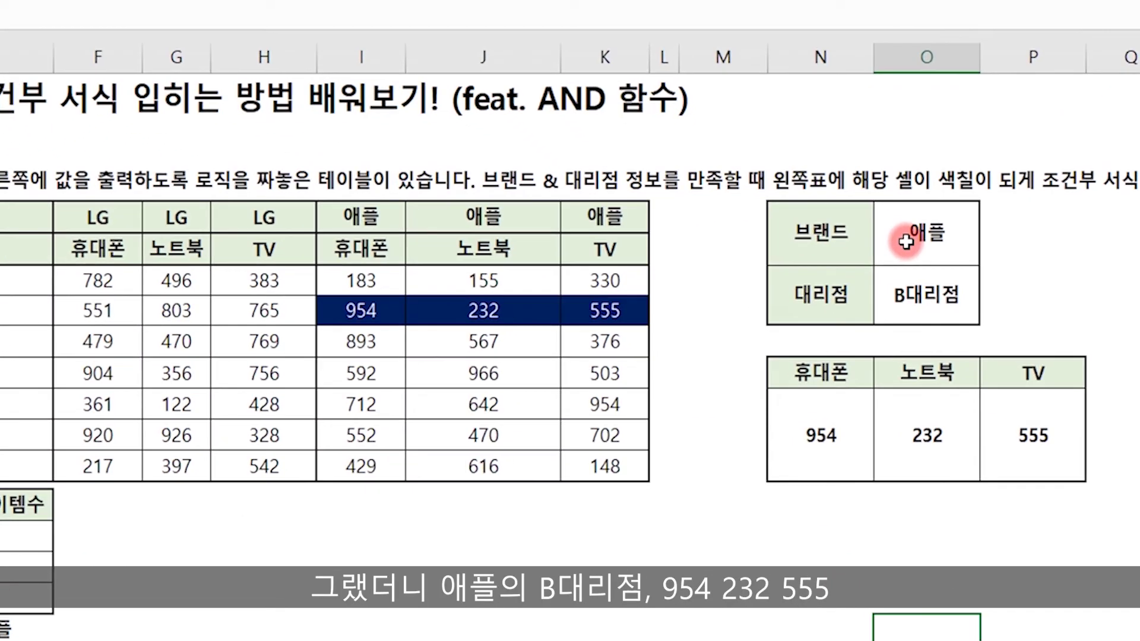
- Compare the 휴대폰, 노트북 and TV results in the lookup table with the coloured cells I9:K9
left_click(831, 436)
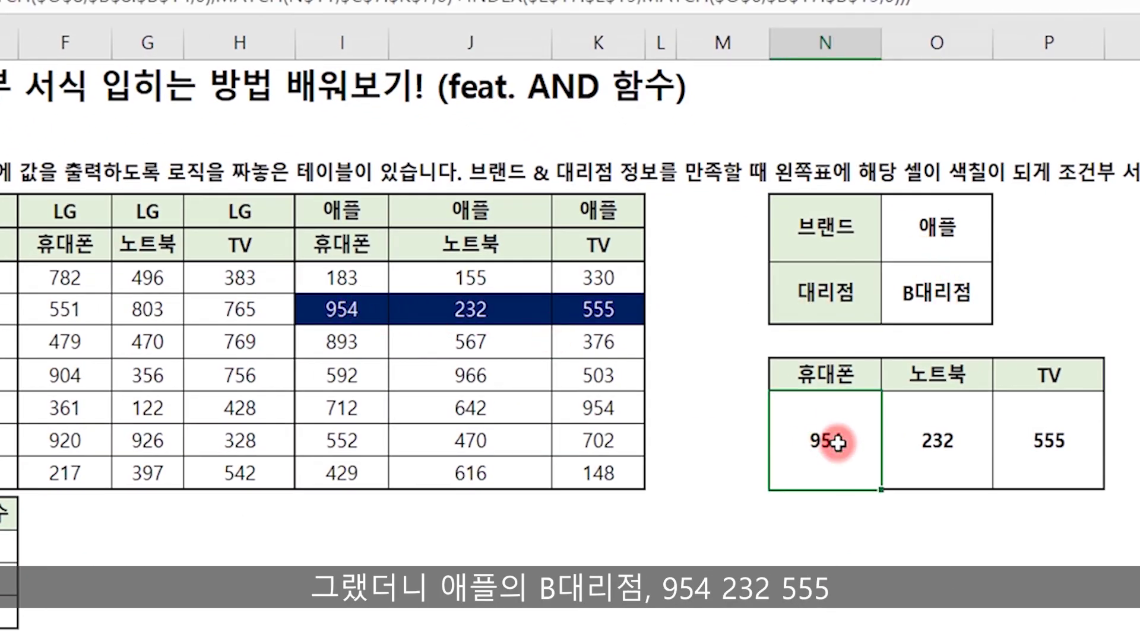
left_click(937, 440)
left_click(1033, 439)
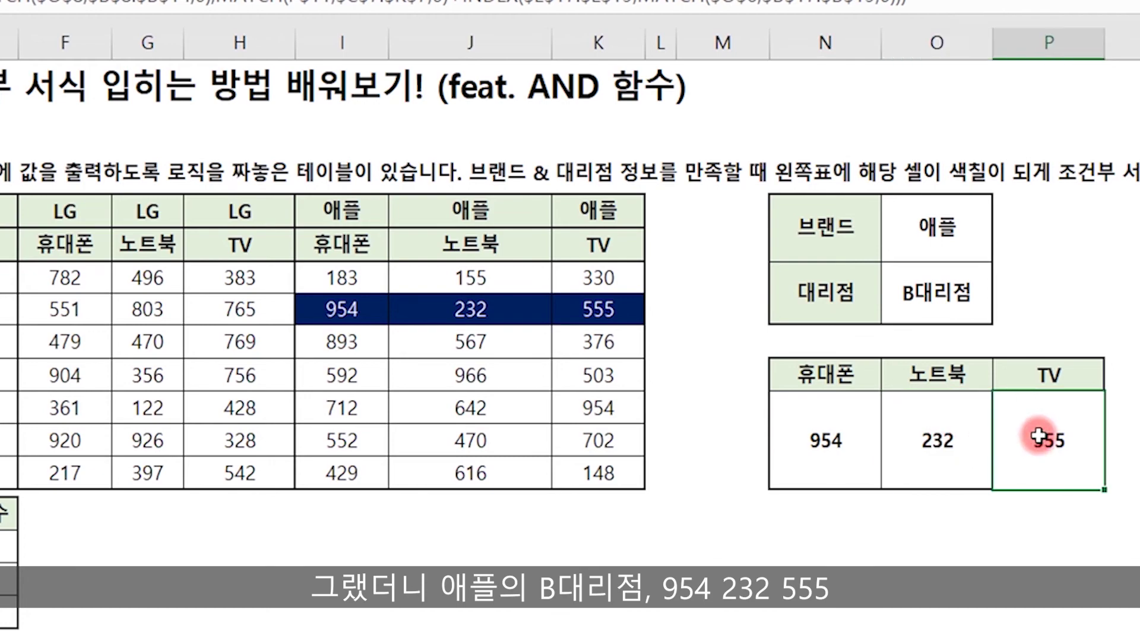
left_click_drag(358, 309, 582, 308)
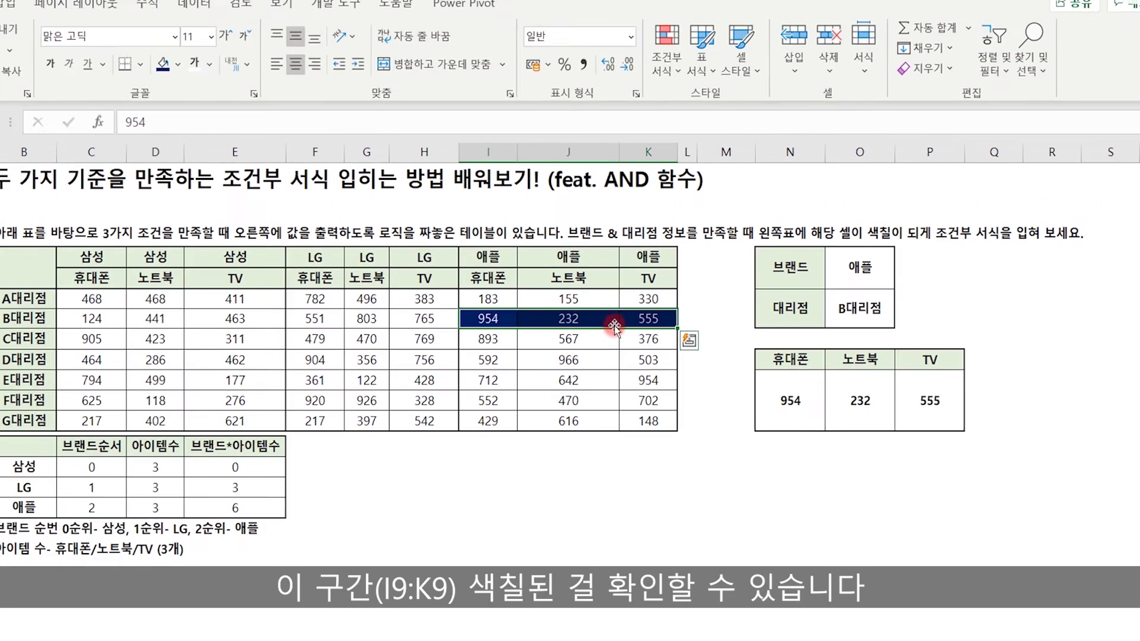
- Test the rule by choosing 삼성 as the brand in O6 and D대리점 as the dealer in O8
left_click(859, 267)
left_click(901, 260)
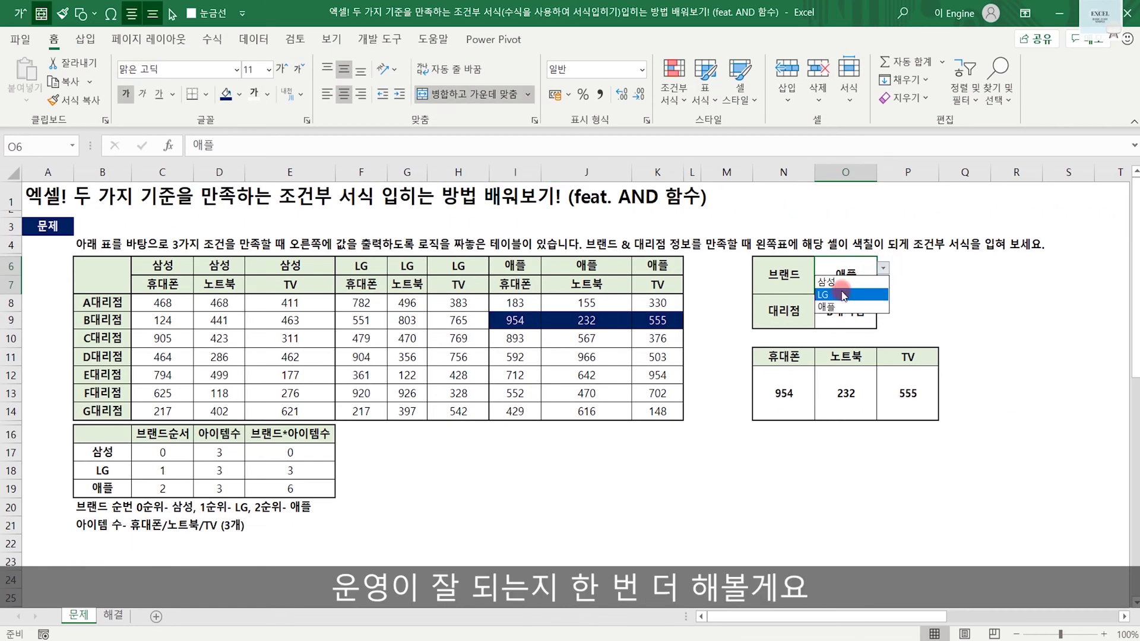
left_click(842, 284)
left_click(855, 310)
left_click(884, 304)
left_click(825, 351)
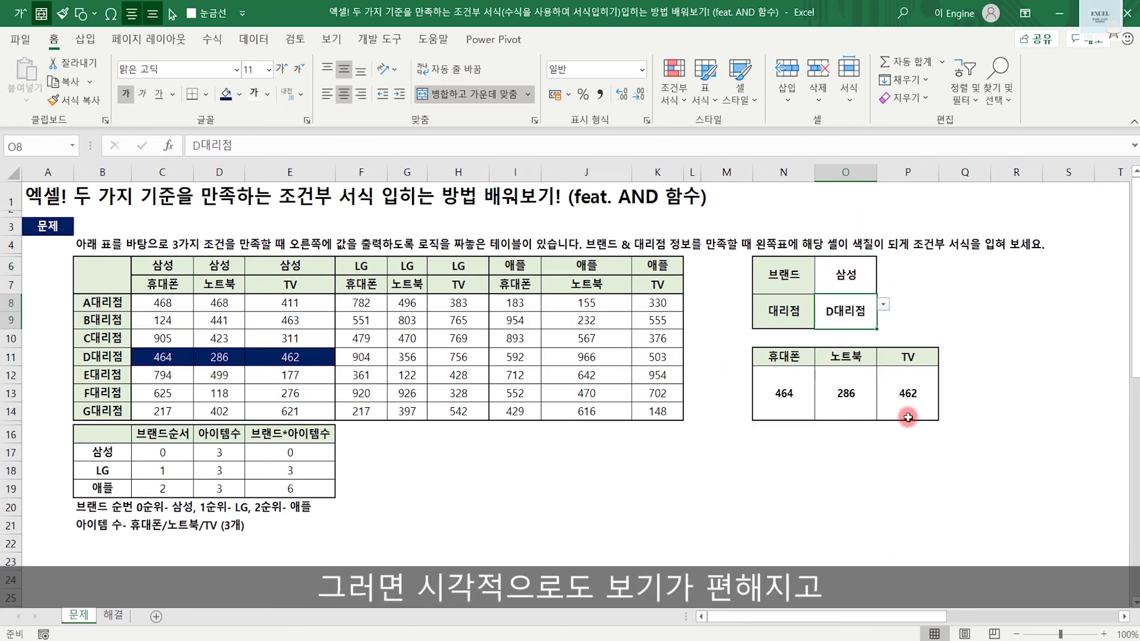
mouse_move(128, 337)
left_mouse_down()
mouse_move(270, 373)
mouse_move(345, 373)
left_mouse_up()
mouse_move(292, 364)
left_mouse_down()
mouse_move(758, 503)
mouse_move(790, 449)
mouse_move(853, 460)
left_mouse_up()
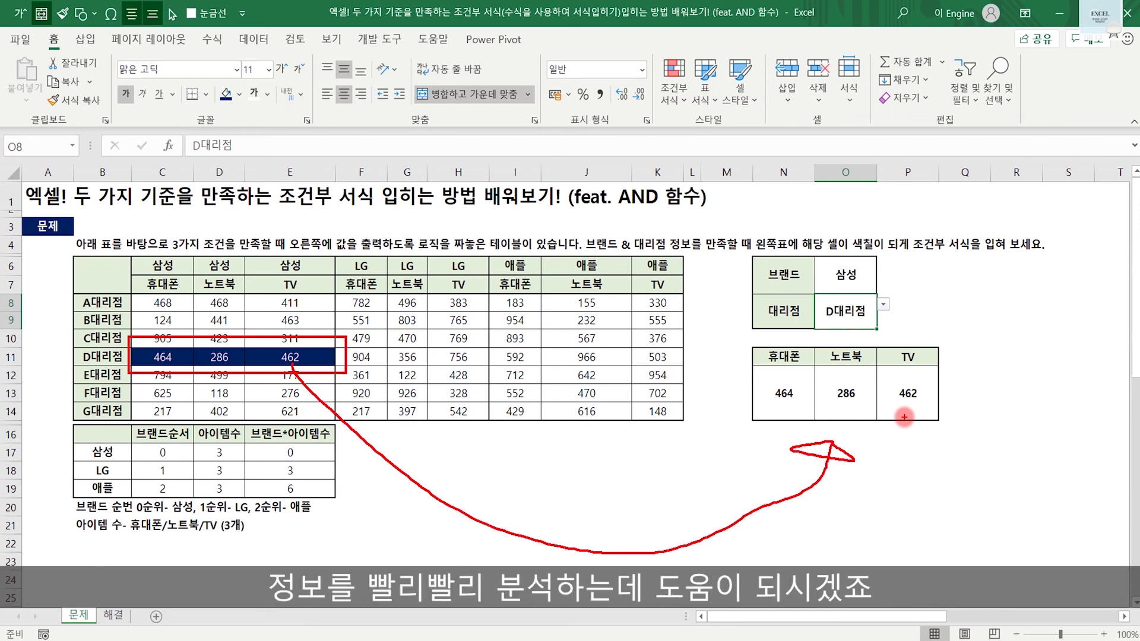
key("Escape")
left_click(803, 501)
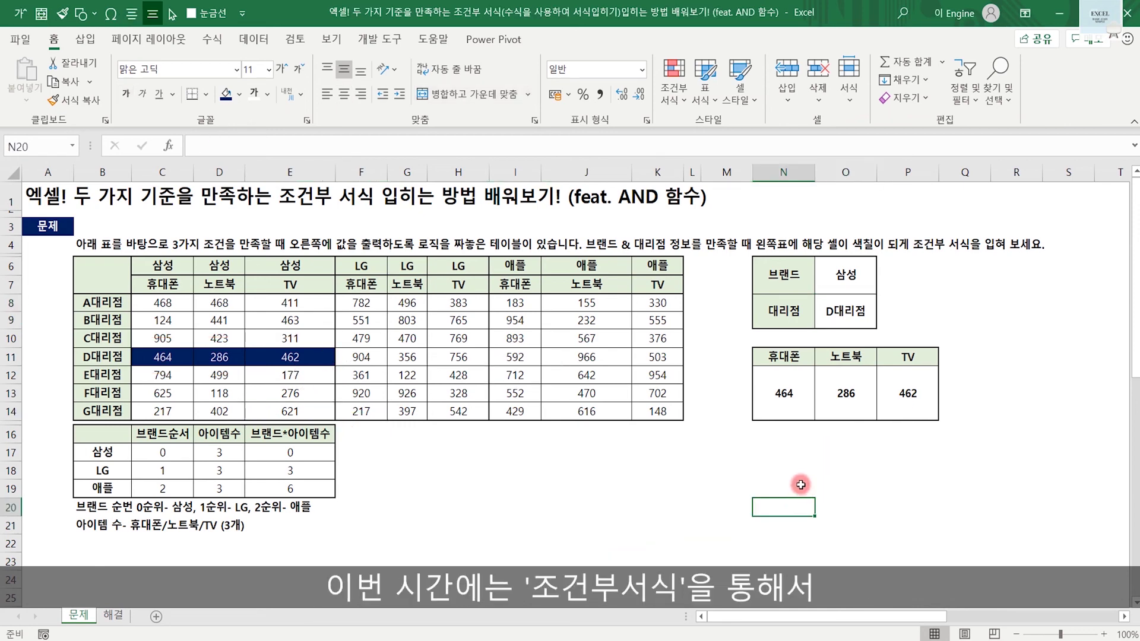